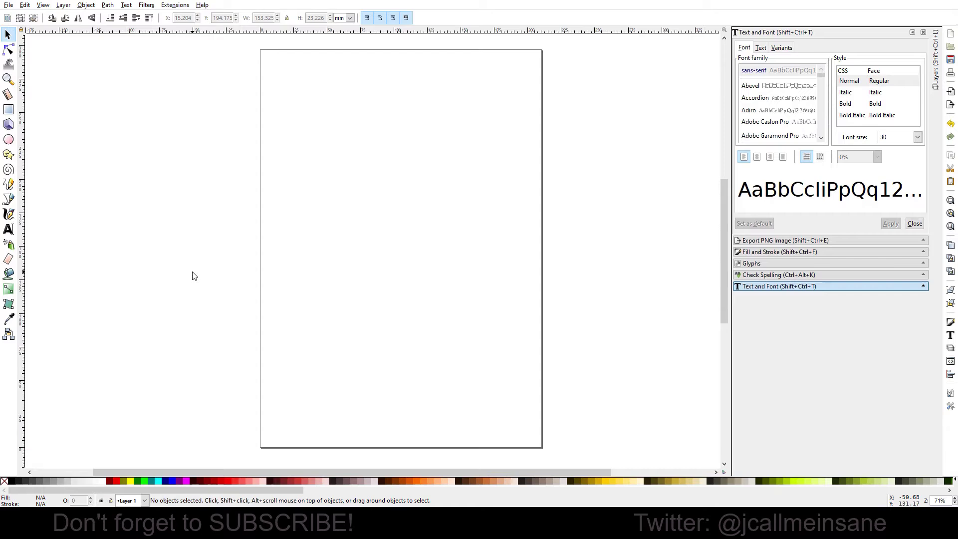
Step: Draw an open wavy Bezier path with two crests across the upper middle of the page
left_click(9, 199)
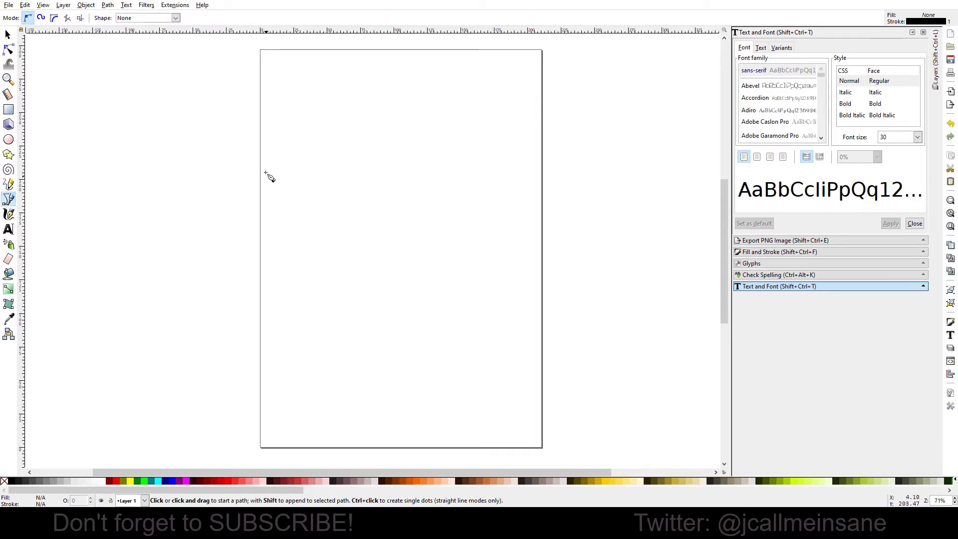
left_click_drag(276, 234, 305, 205)
left_click_drag(315, 212, 376, 235)
left_click_drag(434, 206, 450, 199)
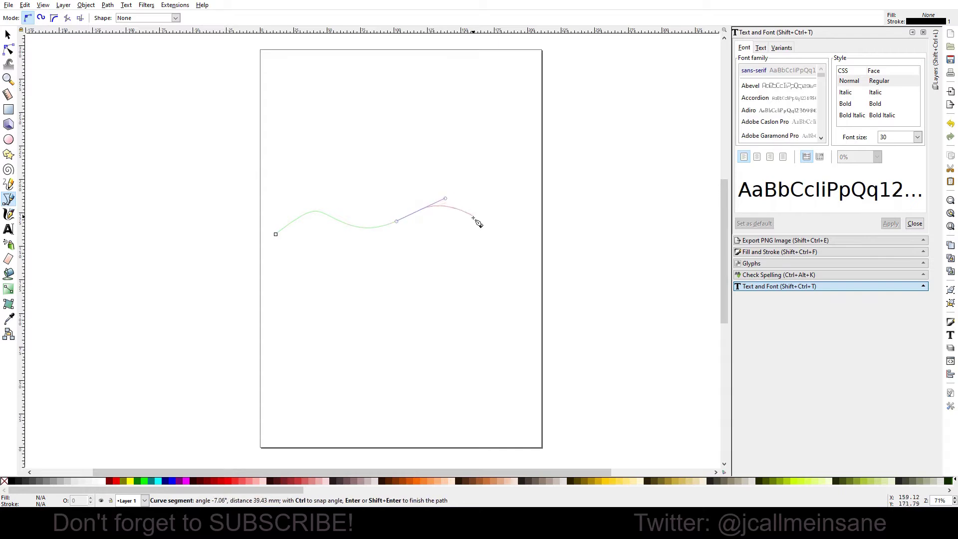
left_click_drag(501, 228, 516, 212)
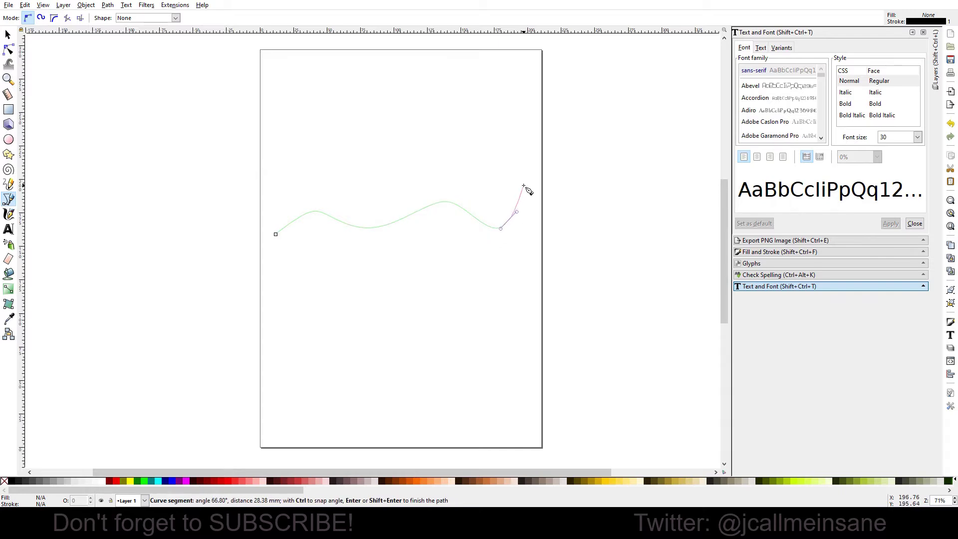
key("Return")
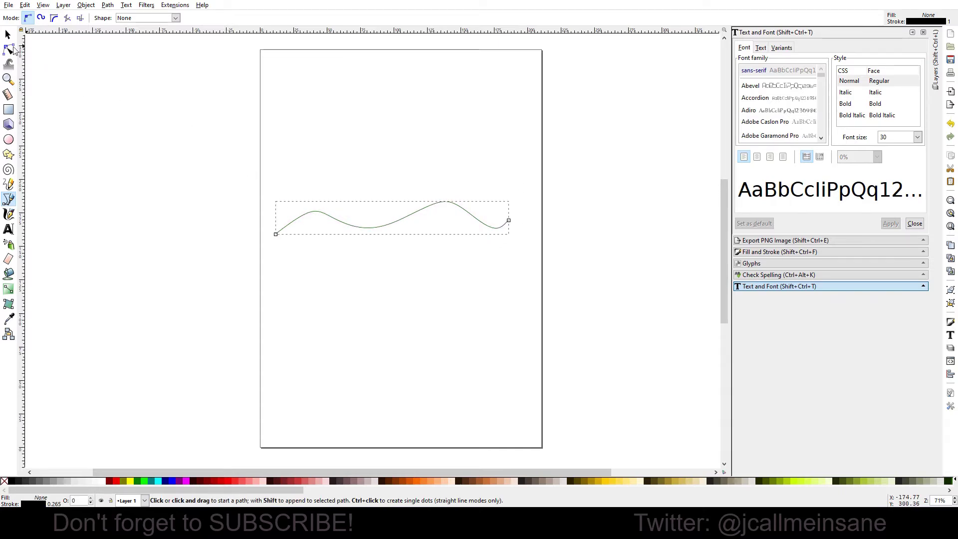
left_click(396, 218)
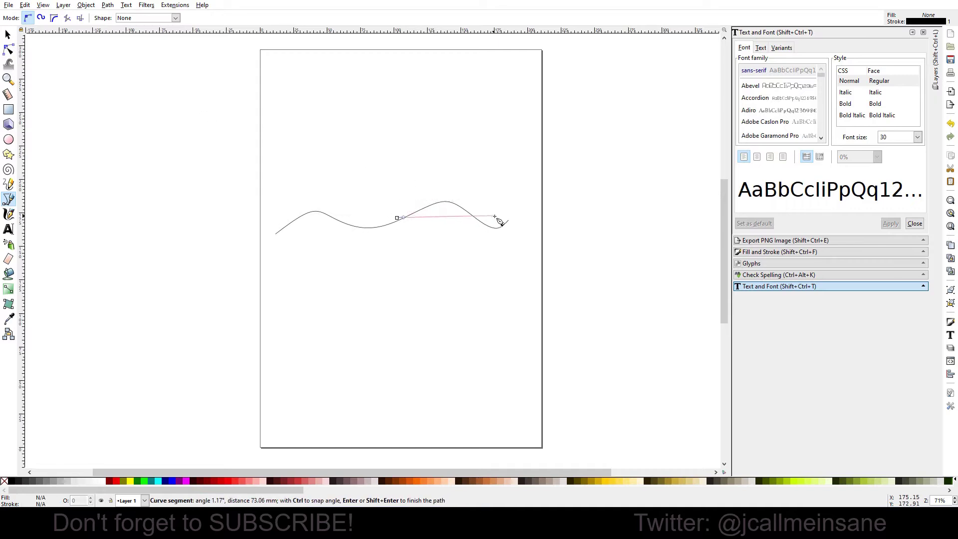
key("Escape")
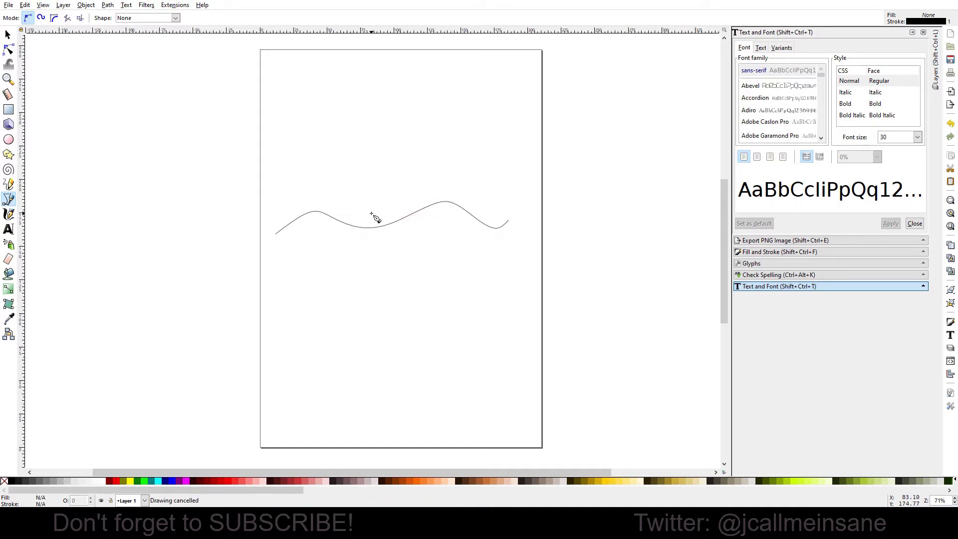
Step: Edit the wave's nodes: shift its starting segment slightly left, then move the second node right and adjust its handles to smooth the first trough
left_click(9, 50)
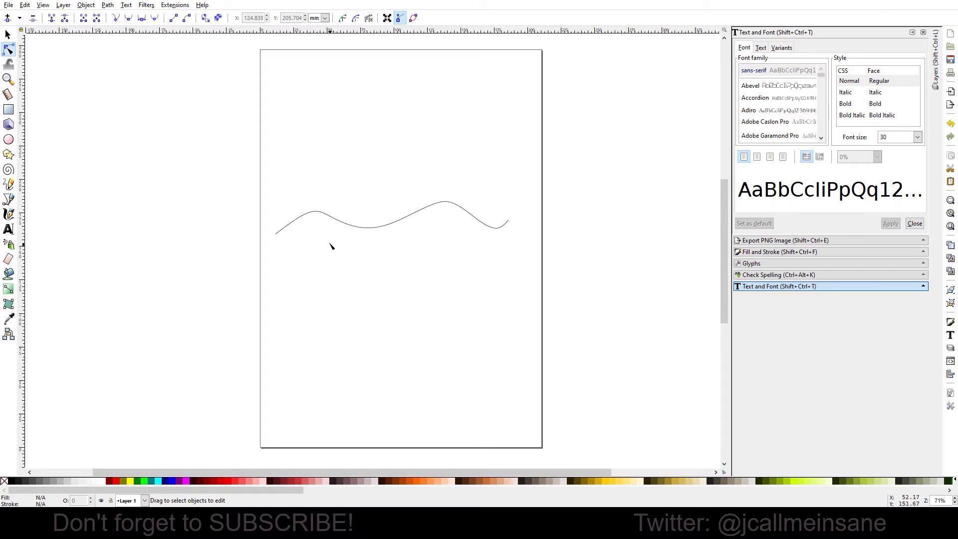
left_click(334, 223)
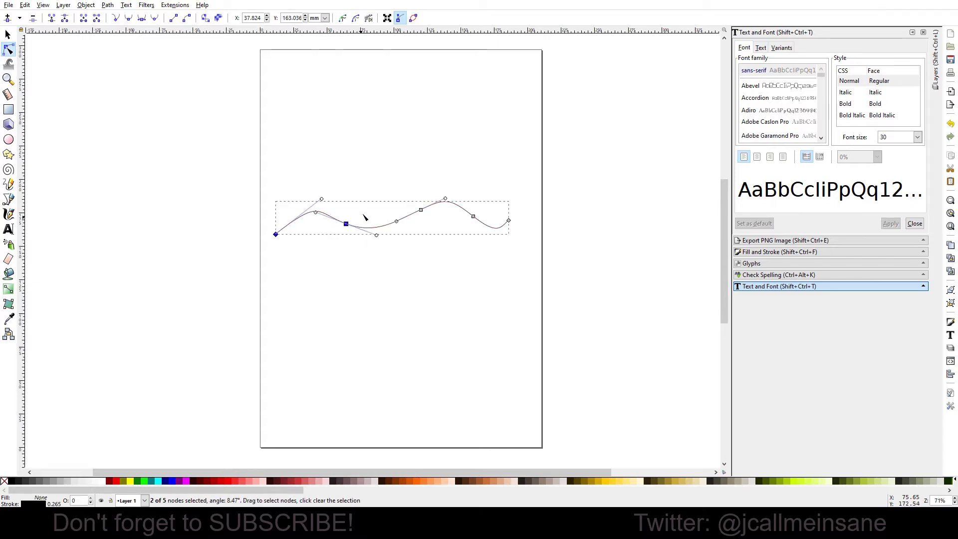
left_click_drag(350, 226, 346, 226)
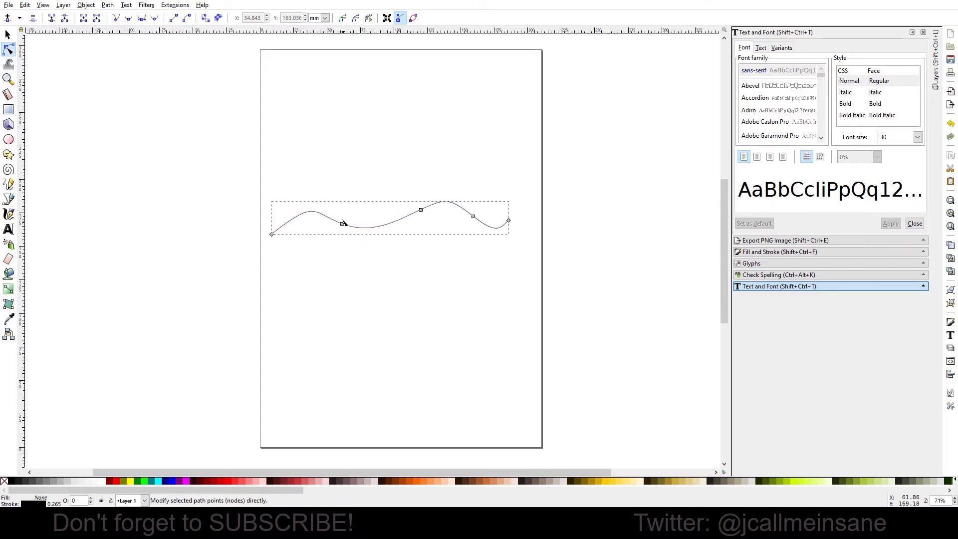
left_click(343, 225)
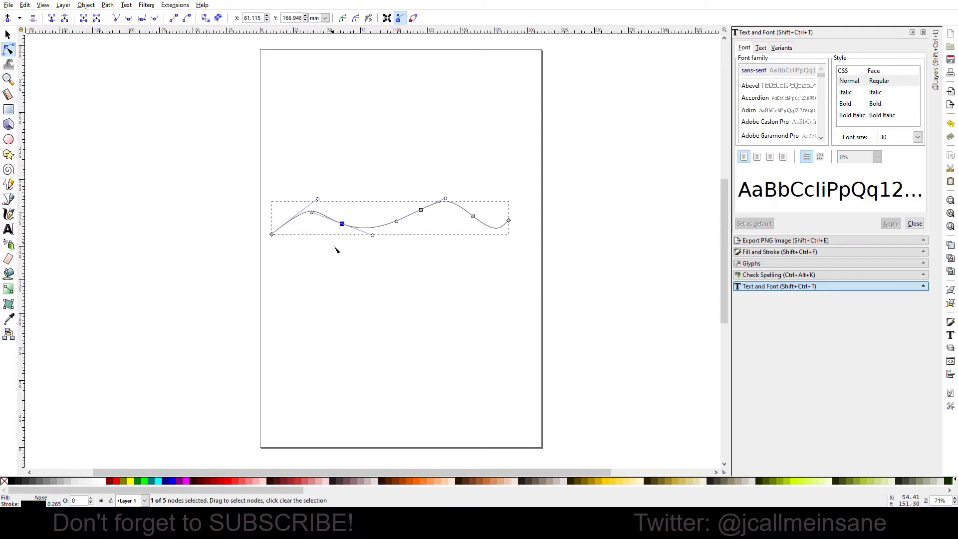
left_click_drag(342, 224, 360, 227)
mouse_move(317, 198)
left_mouse_down()
mouse_move(305, 205)
mouse_move(333, 209)
left_mouse_up()
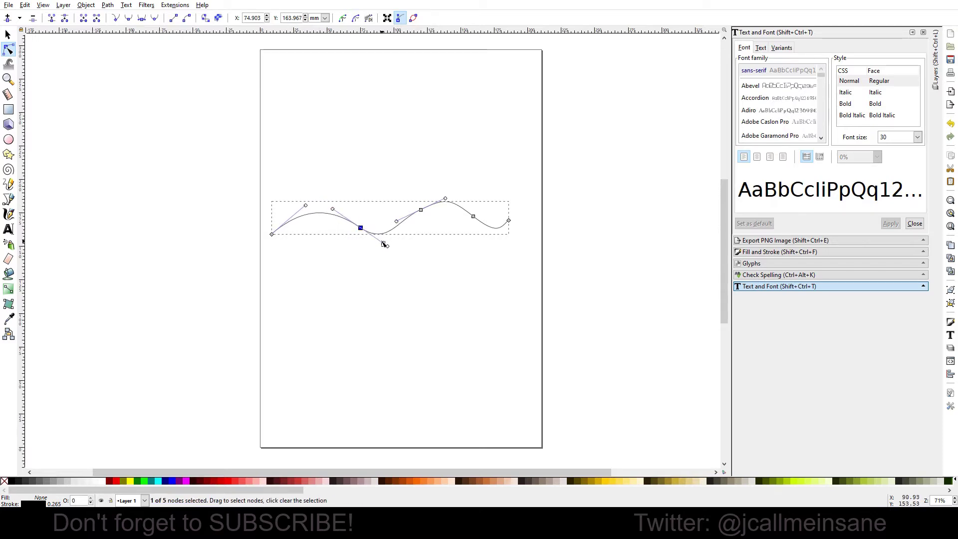
left_click_drag(383, 243, 382, 241)
Step: Lower the wave's middle node and extend its right end node outward and down, flattening the second crest
left_click(421, 210)
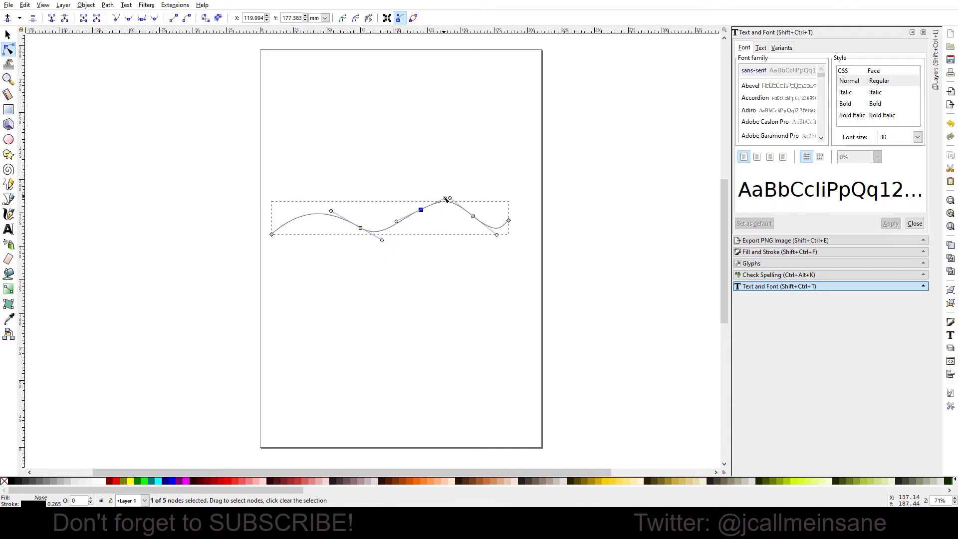
left_click_drag(446, 200, 419, 217)
left_click(473, 216, "shift")
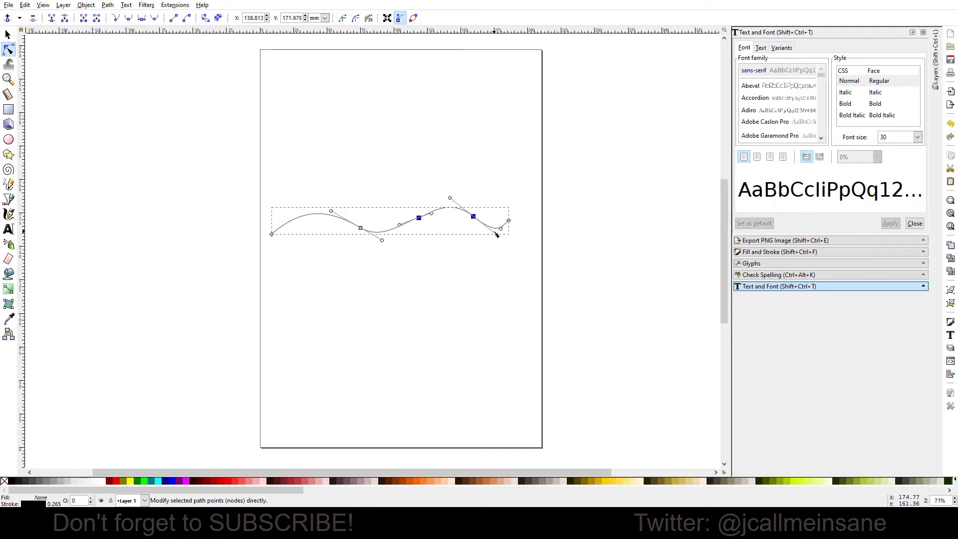
left_click_drag(497, 234, 522, 230)
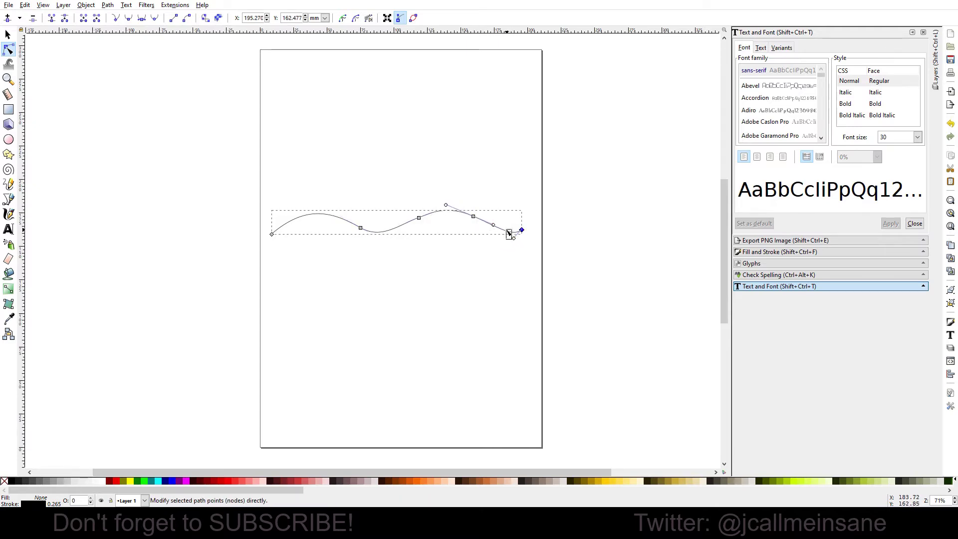
left_click(512, 237)
left_click(521, 230)
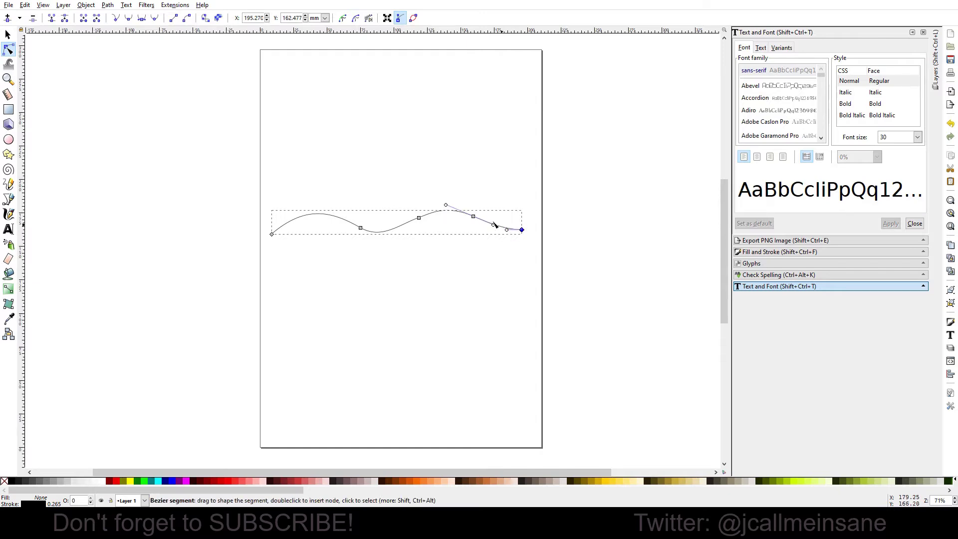
Step: Move the wave's fourth node slightly right and lower the middle node to even out the two crests
left_click_drag(498, 225, 480, 216)
left_click(473, 216)
key("shift+s")
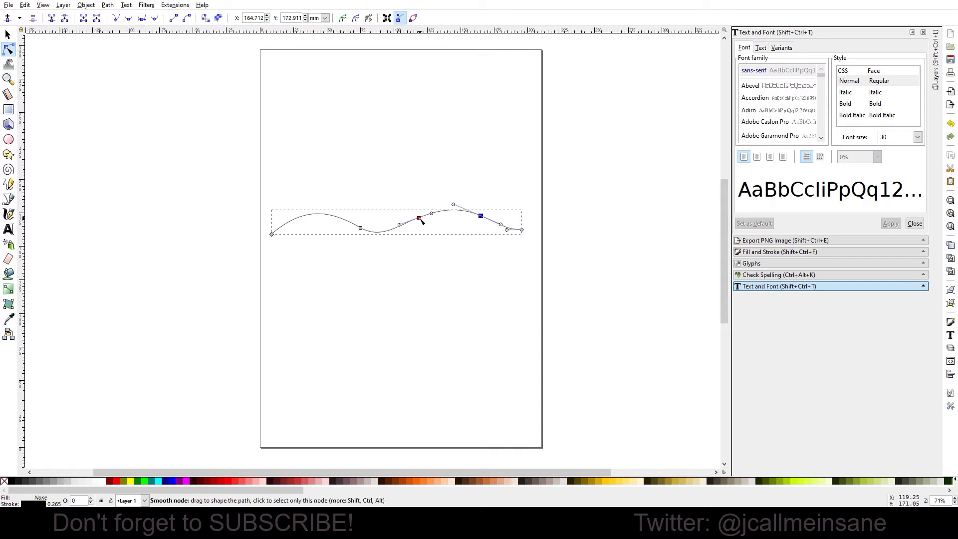
left_click_drag(419, 218, 463, 212)
left_click(452, 158)
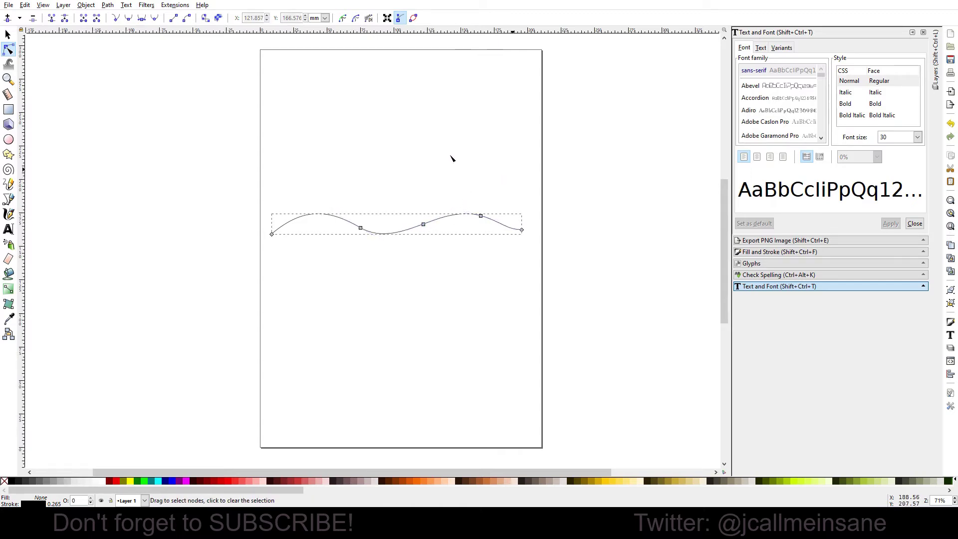
Step: Move the whole wavy path slightly up and right, to about X 11.1 mm and Y 169.8 mm, and deselect it
left_click(11, 36)
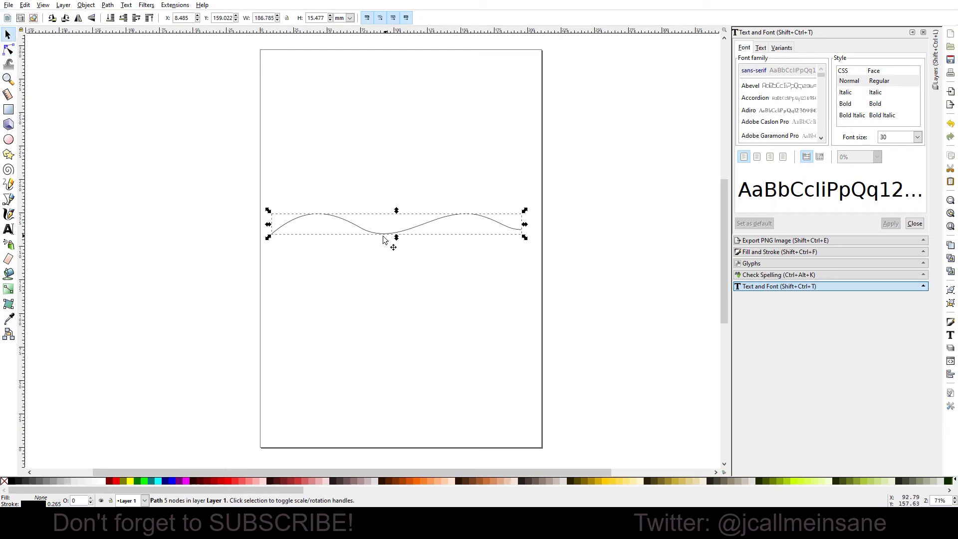
left_click_drag(410, 228, 416, 212)
left_click(409, 274)
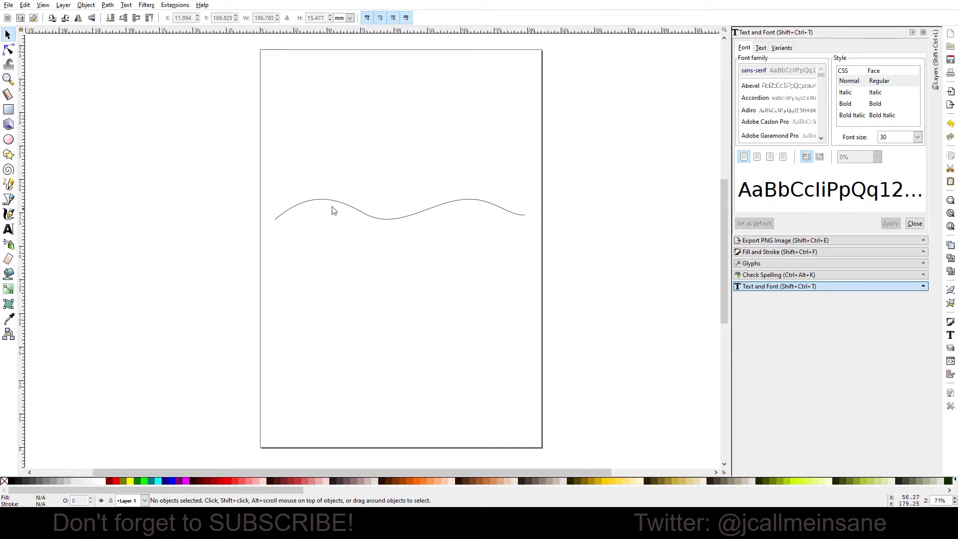
Step: Create a flowed text frame below the wave reading "Text on a PATH" and shrink the frame closer to the text
left_click(8, 229)
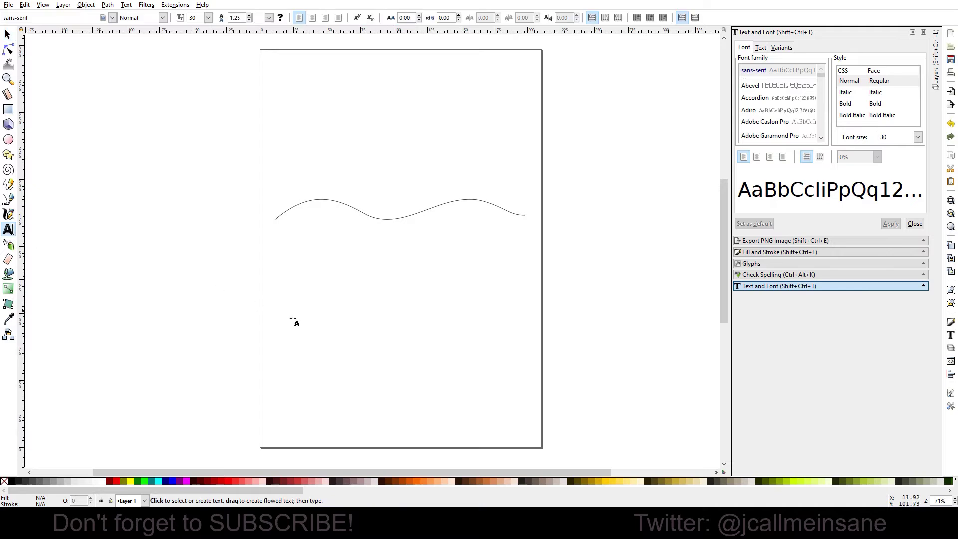
left_click_drag(283, 273, 489, 323)
type("Text ")
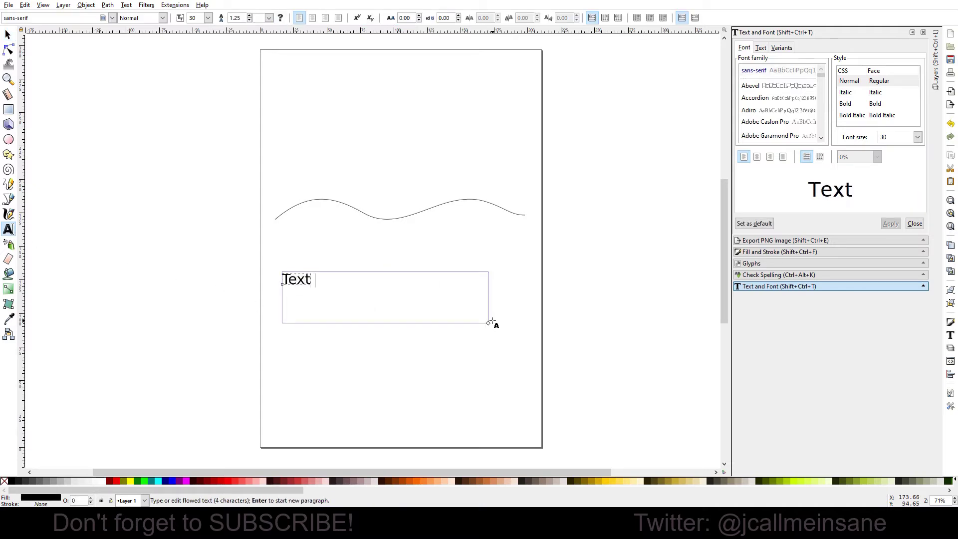
type("on a PTAH")
key("BackSpace")
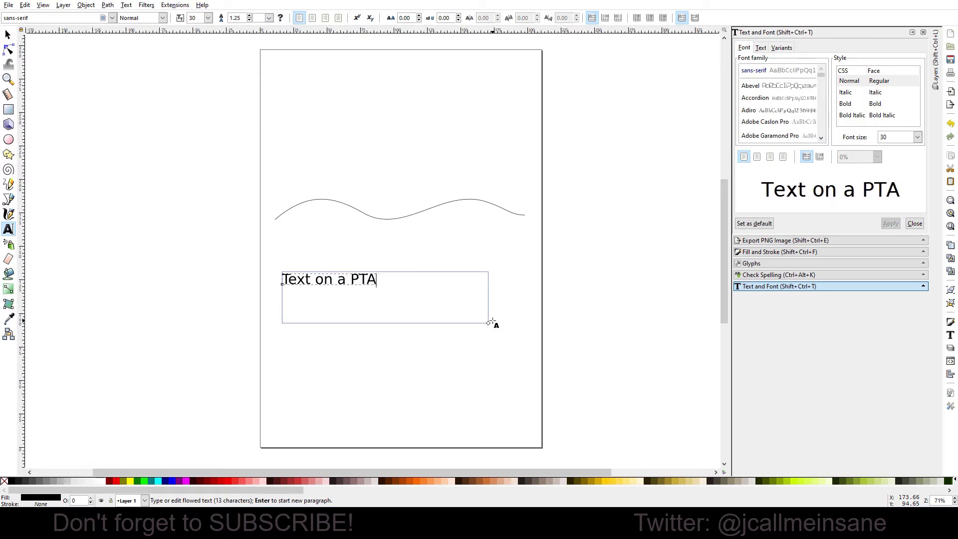
key("BackSpace")
key("BackSpace")
type("ATH")
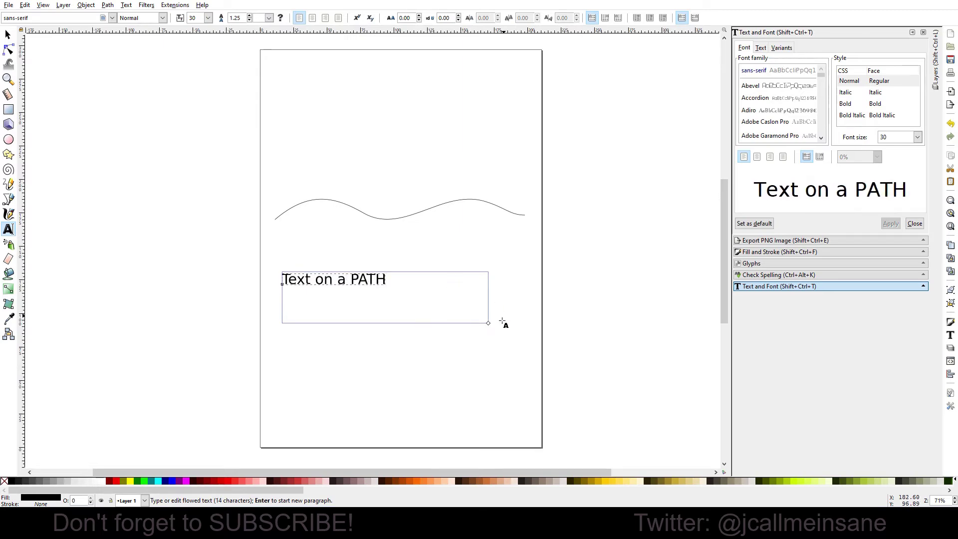
left_click_drag(490, 324, 445, 308)
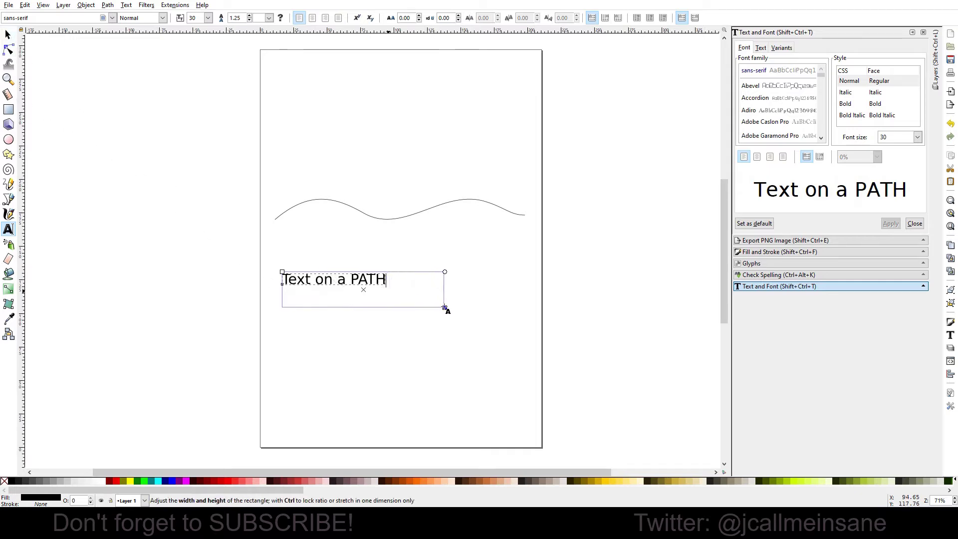
Step: Change the font of the whole "Text on a PATH" text to Burpal
left_click(8, 34)
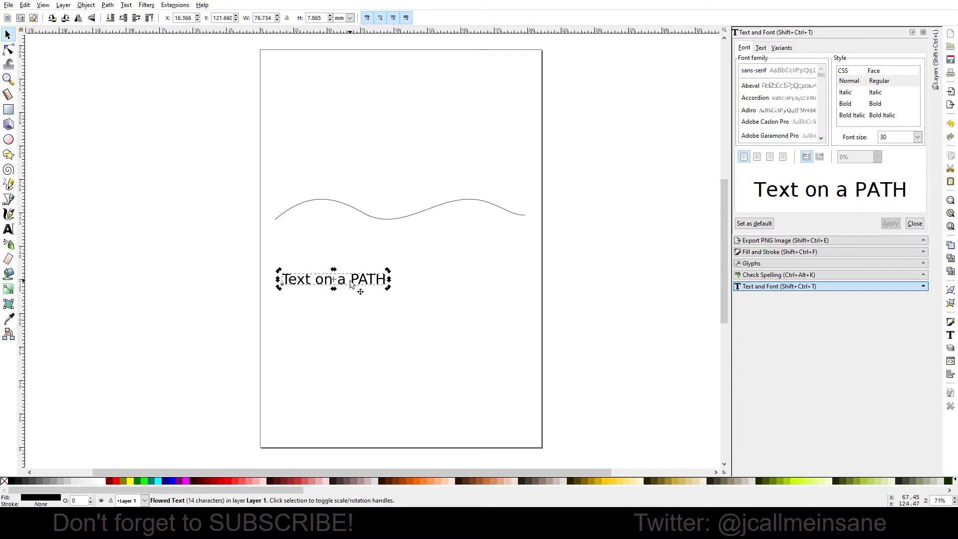
key("t")
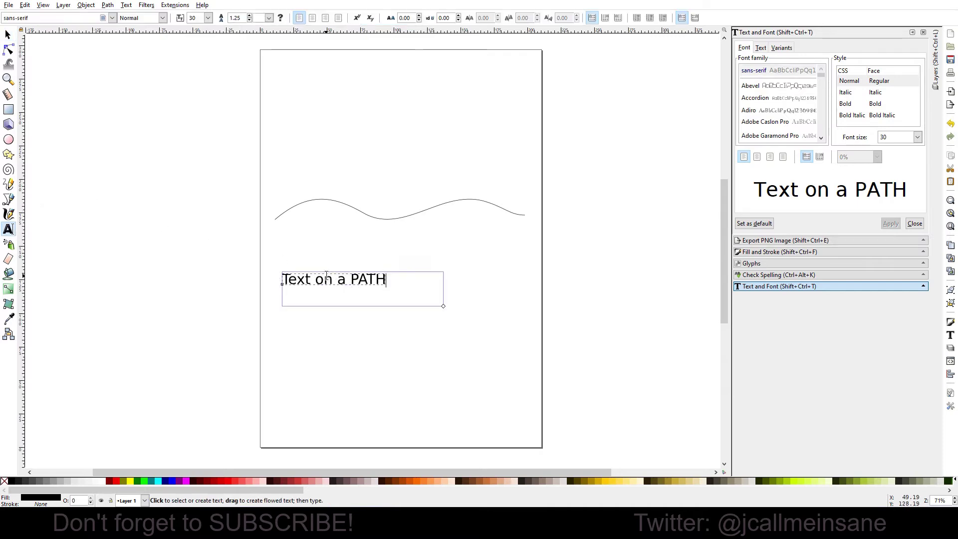
key("ctrl+a")
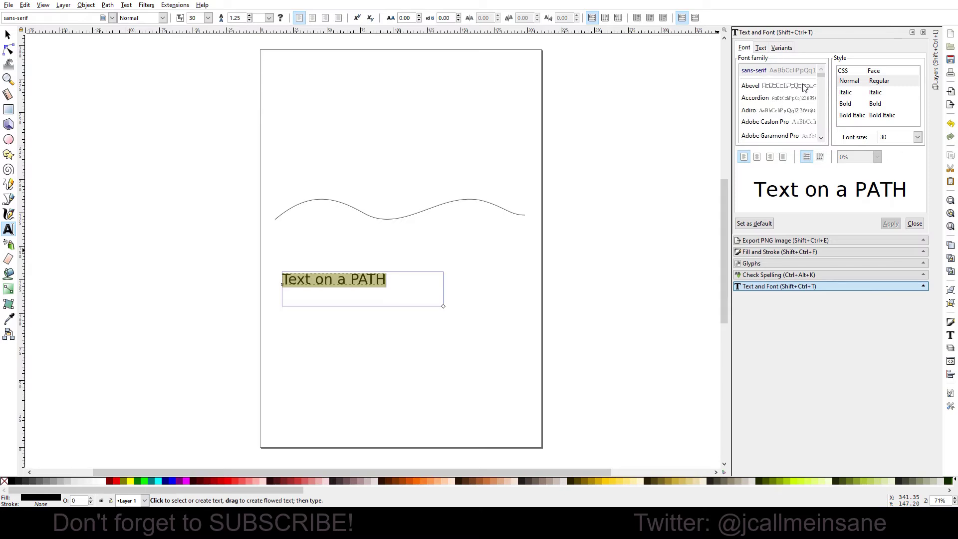
left_click_drag(818, 82, 819, 104)
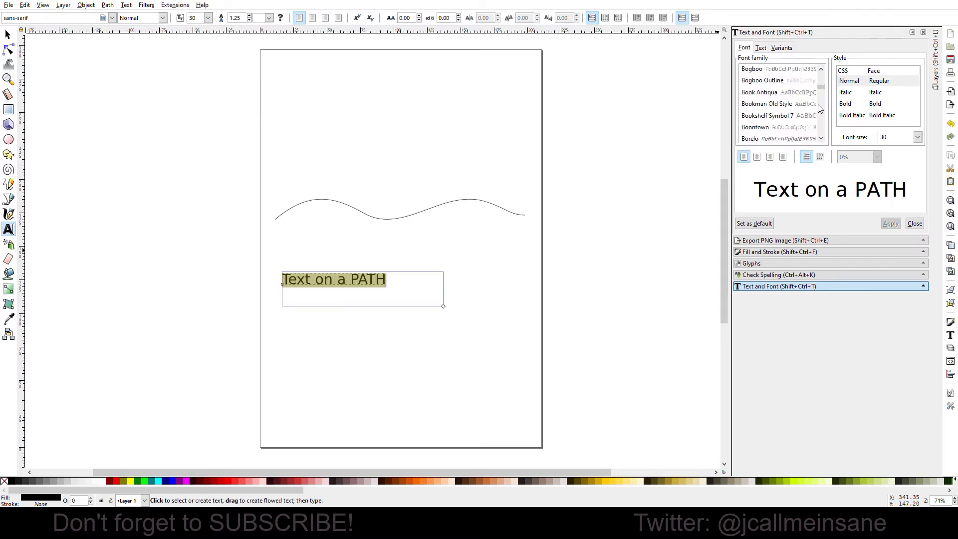
left_click(788, 113)
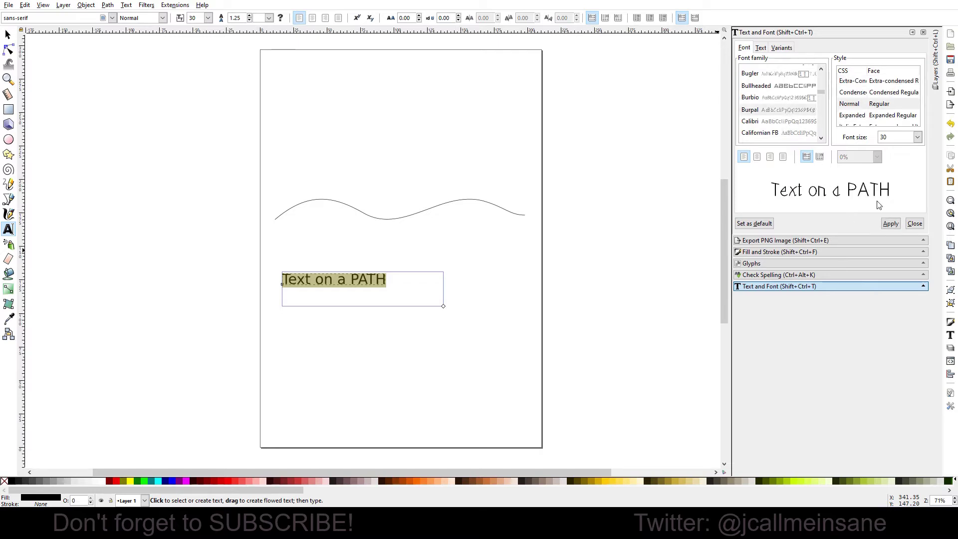
left_click(890, 225)
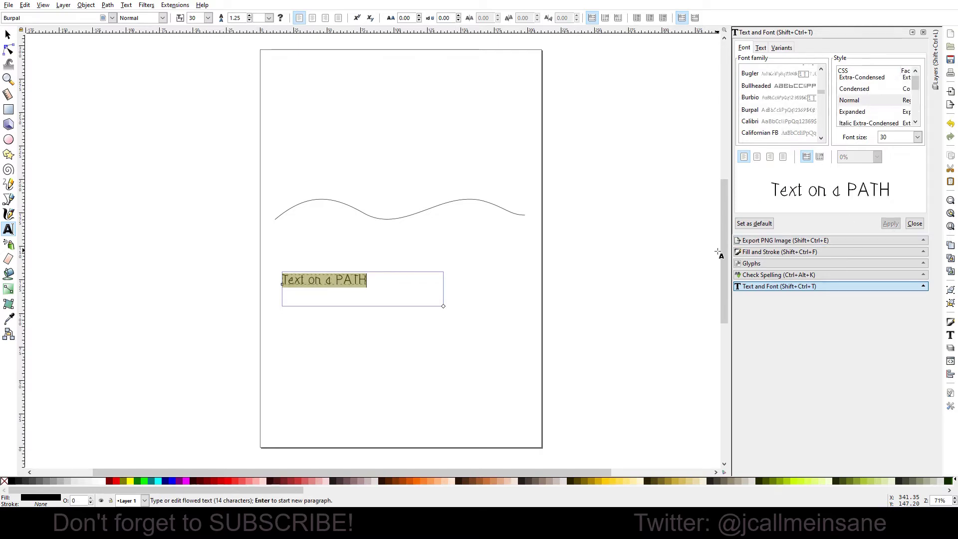
Step: Set the font size of the "Text on a PATH" text to 56 and apply it
left_click(917, 137)
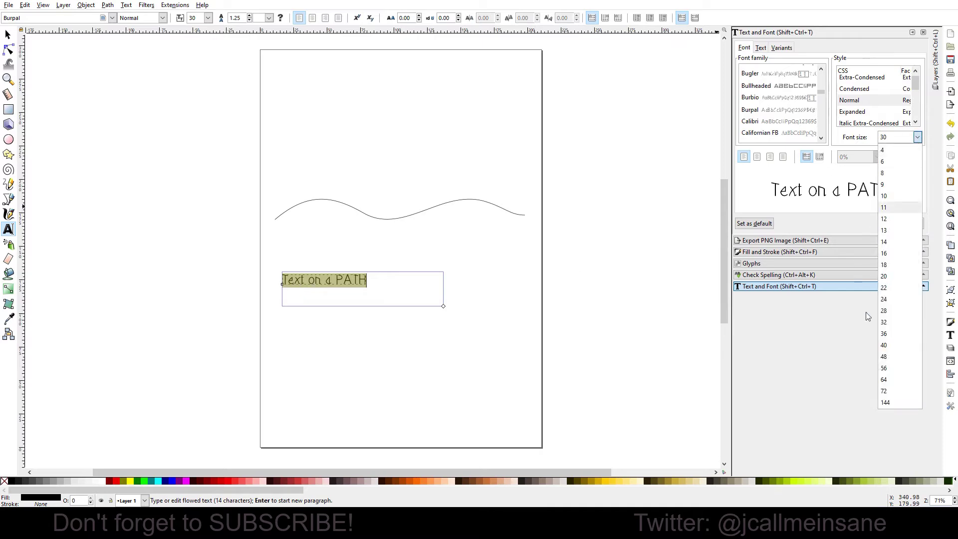
left_click(885, 368)
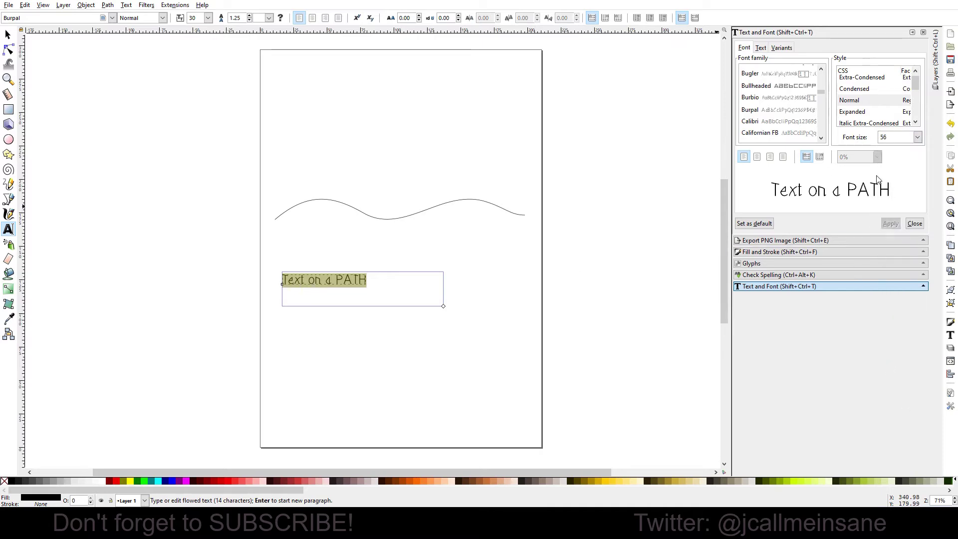
left_click_drag(367, 281, 283, 281)
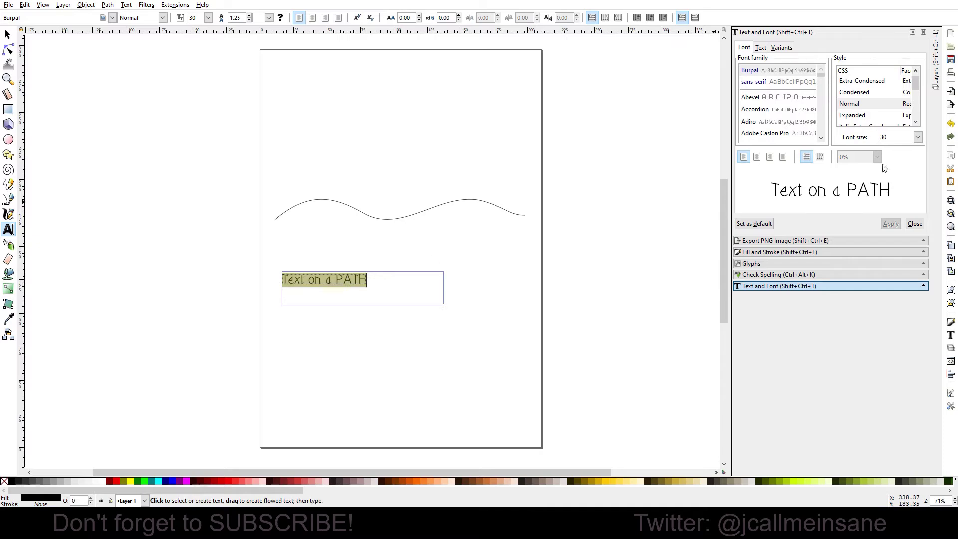
left_click(918, 138)
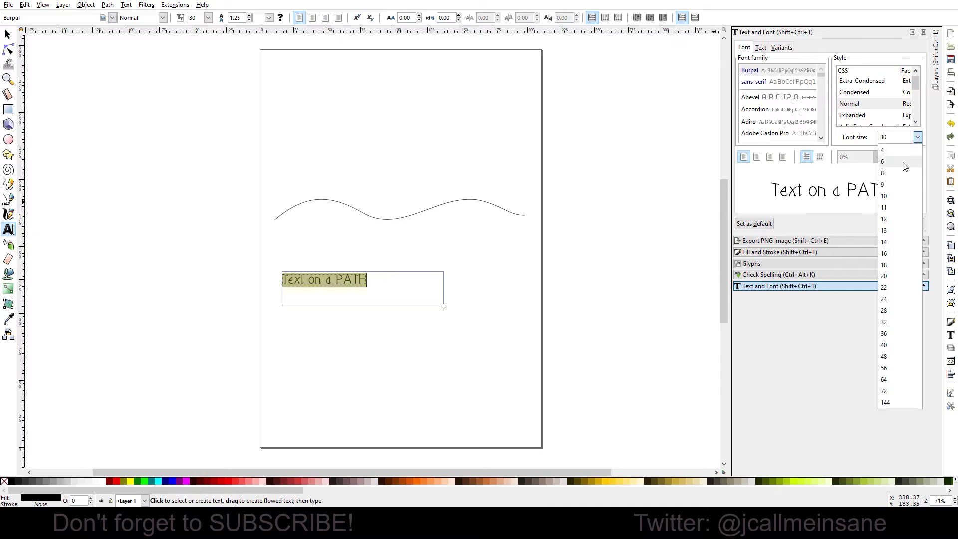
left_click(886, 368)
left_click(891, 224)
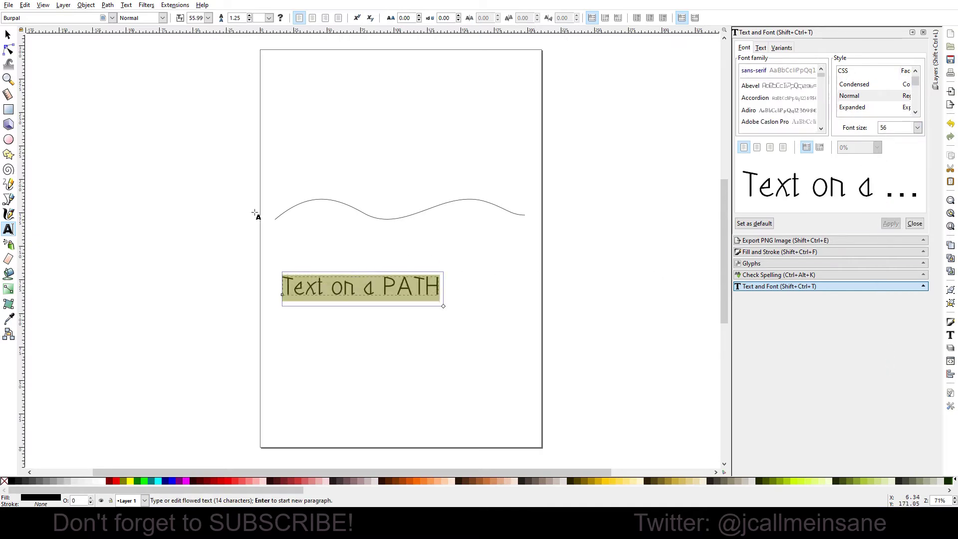
Step: Move the "Text on a PATH" text slightly down and right, to about X 24.3 mm and Y 108.1 mm, and deselect it
left_click(8, 34)
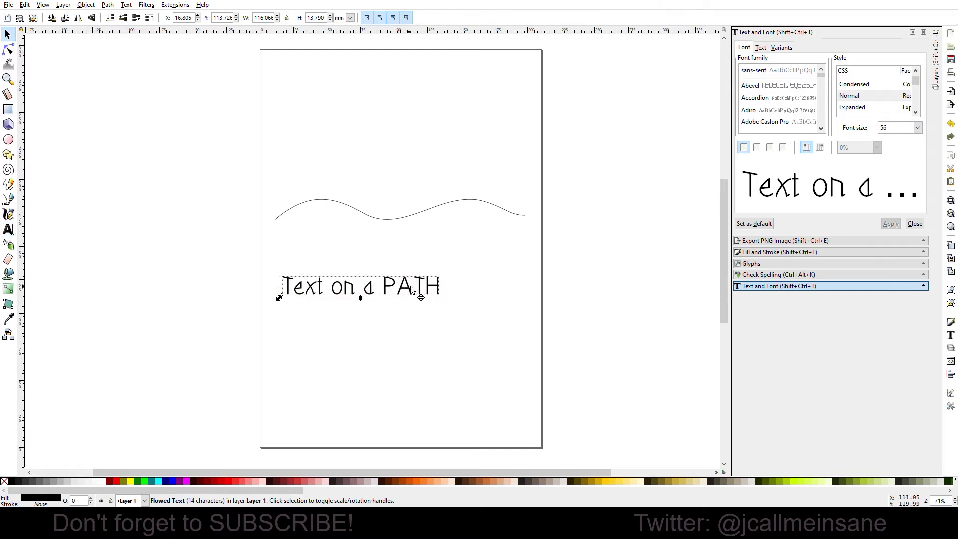
left_click_drag(412, 290, 422, 298)
left_click(367, 338)
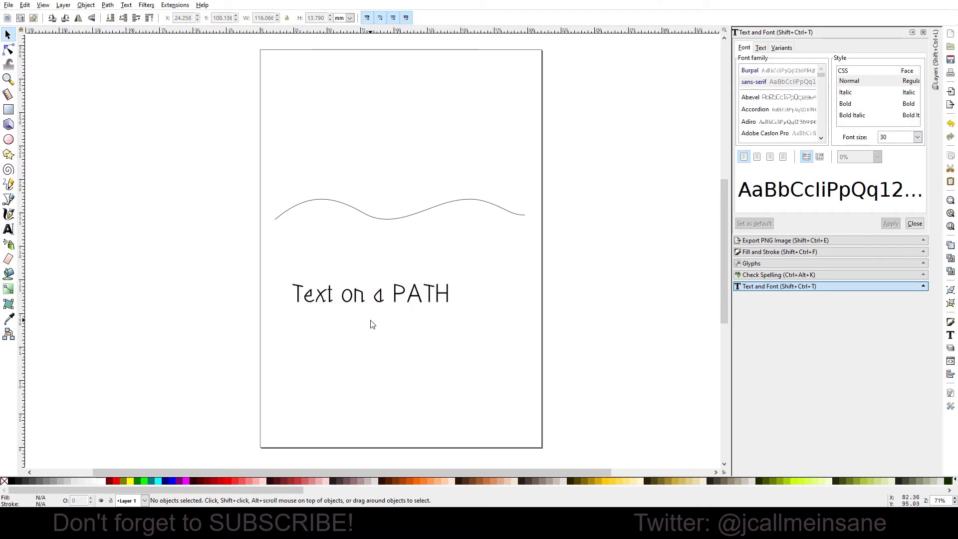
Step: Put the "Text on a PATH" text on the wavy path and deselect both objects
left_click(360, 298)
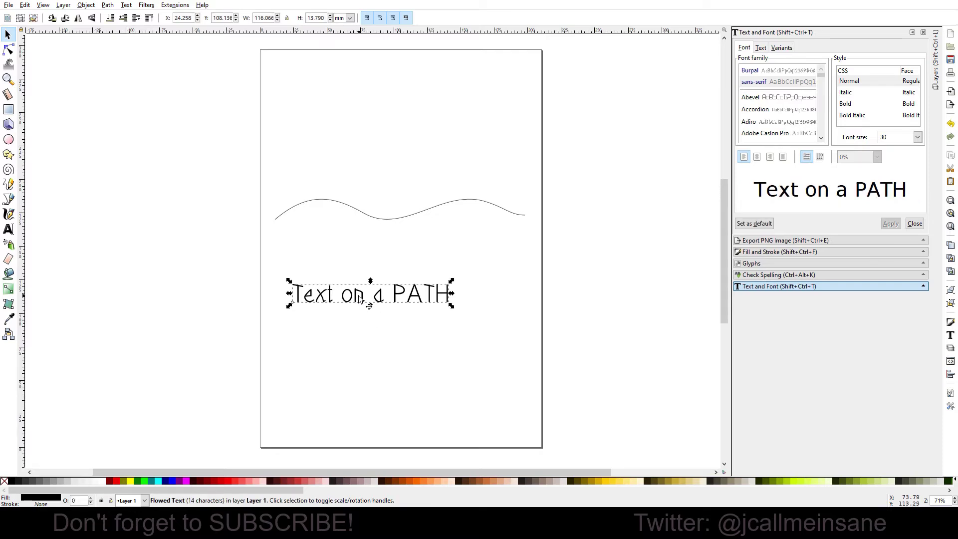
left_click(372, 216, "shift")
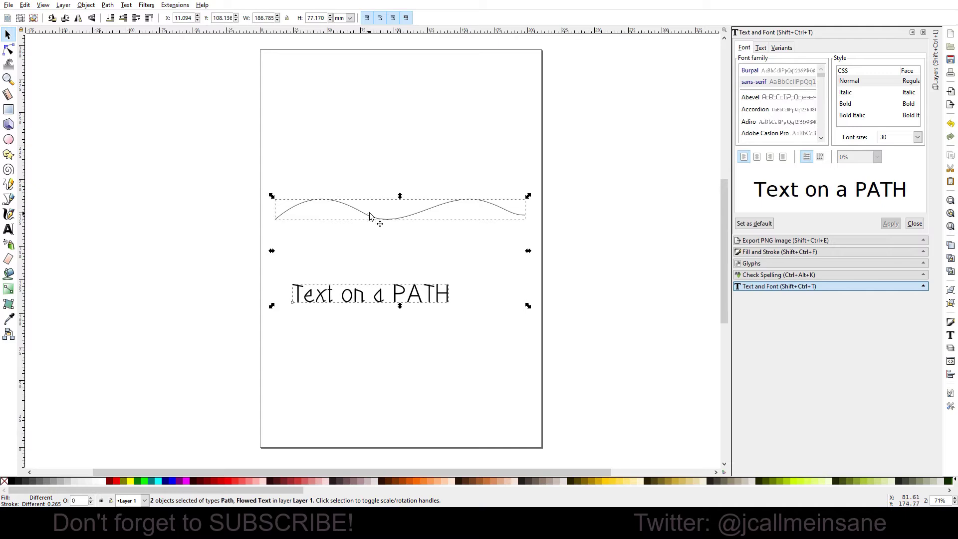
left_click(127, 5)
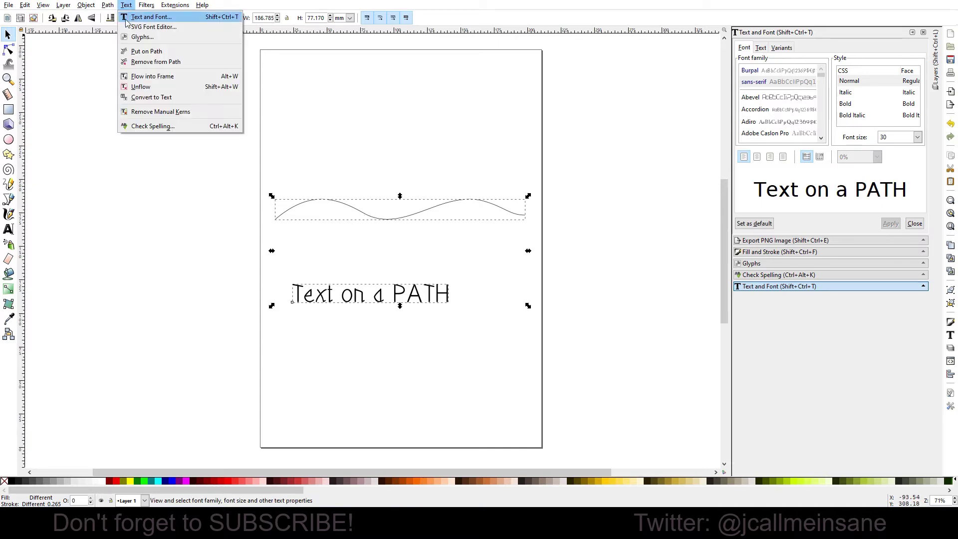
left_click(149, 49)
left_click(188, 145)
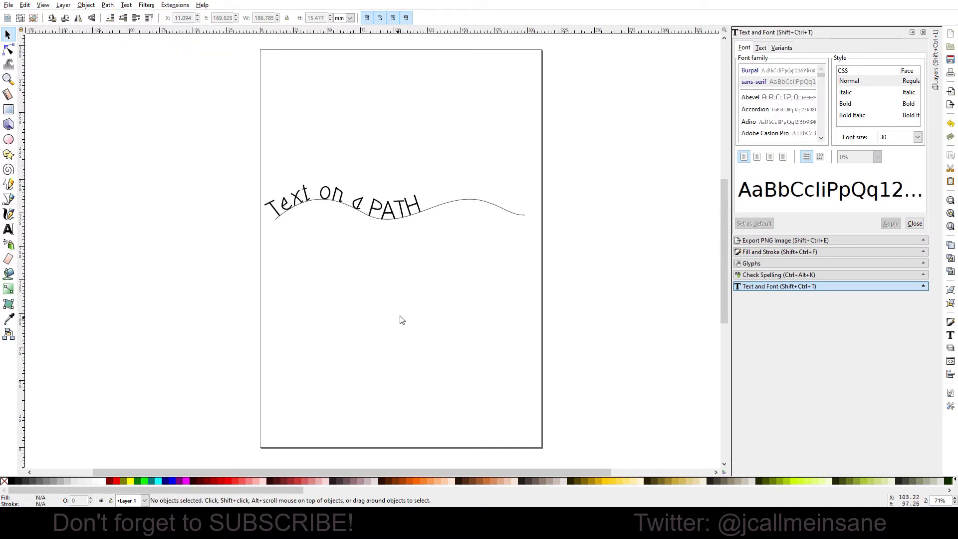
Step: Try vertical kerning of 50 and 10 on the whole path text, and reset it to 0
left_click(390, 209)
key("t")
key("ctrl+a")
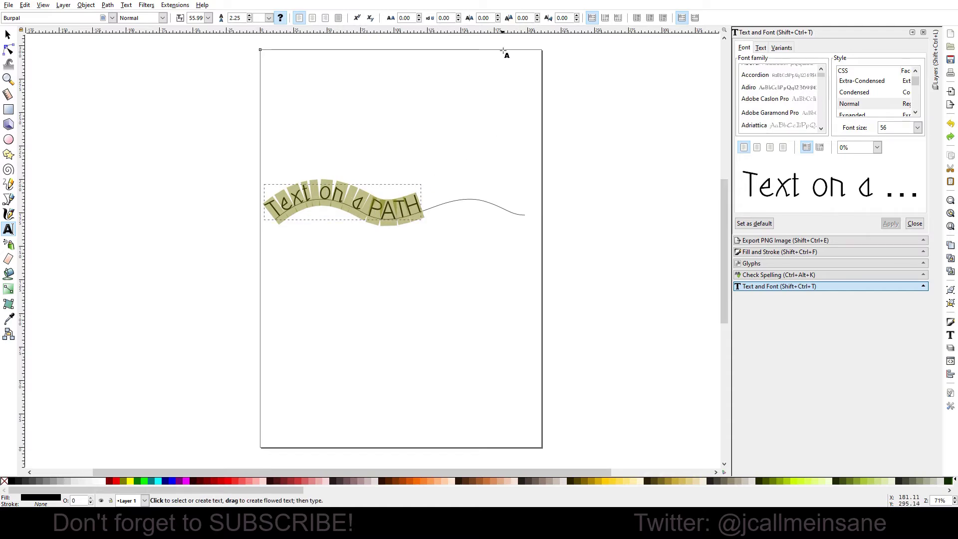
left_click(530, 16)
type("50")
key("Return")
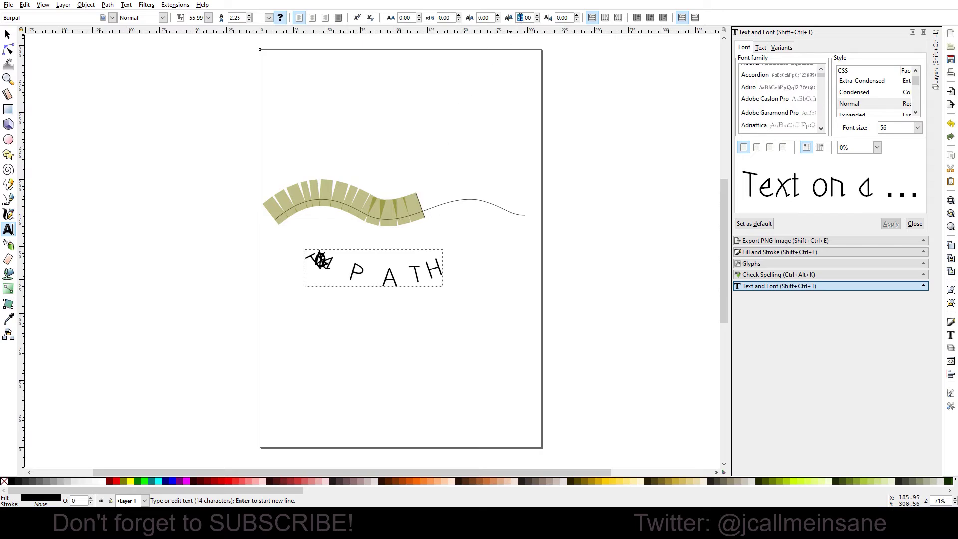
key("Return")
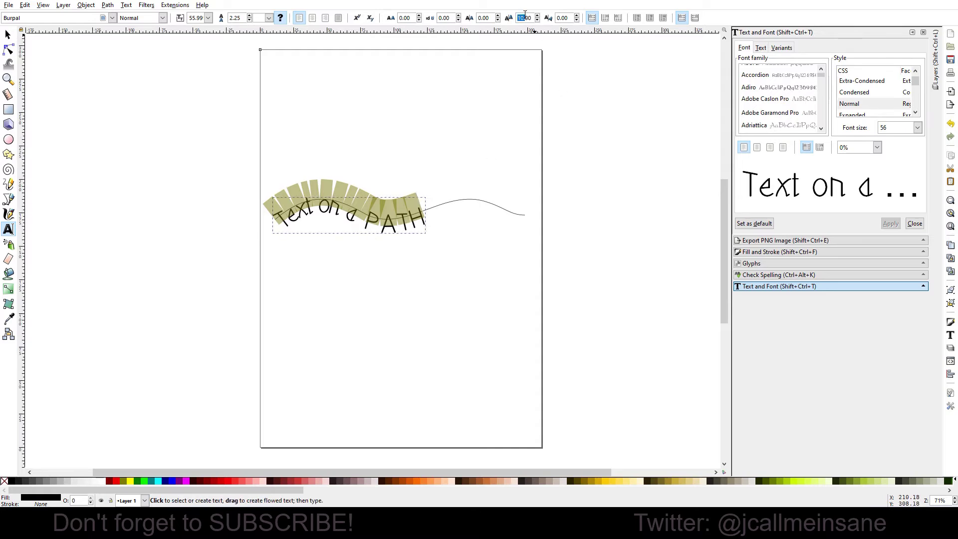
type("0")
key("Return")
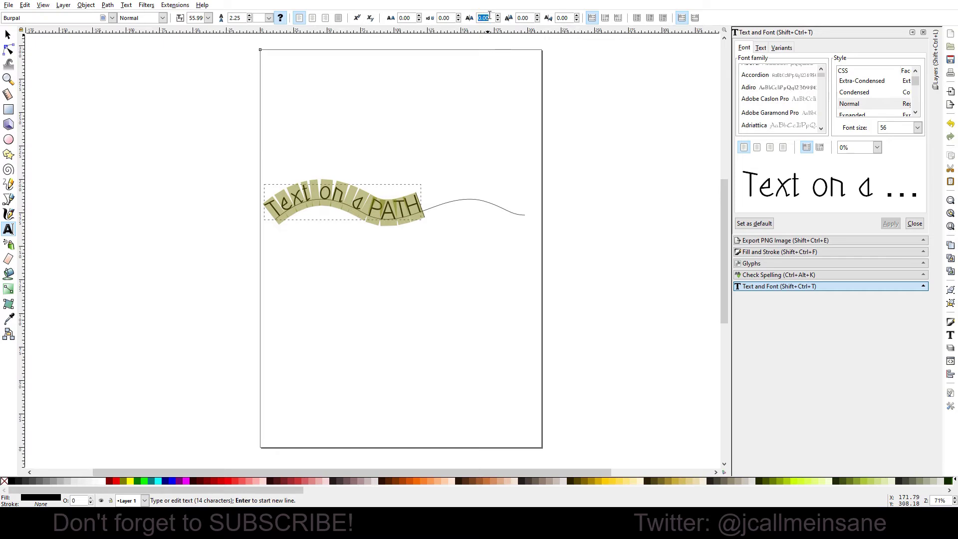
Step: Try horizontal kerning of 50 and 25 to shift the text along the path, and reset it to 0
type("50")
key("Return")
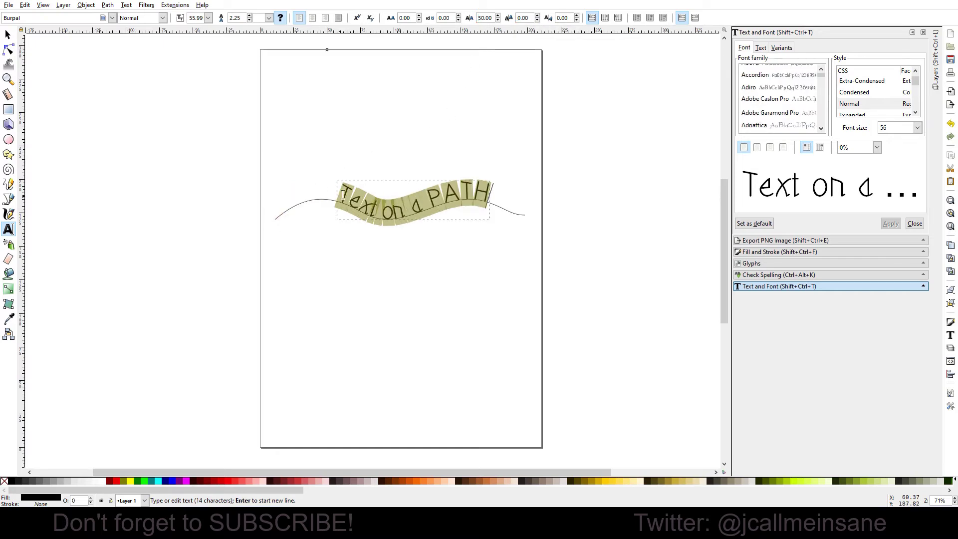
double_click(481, 18)
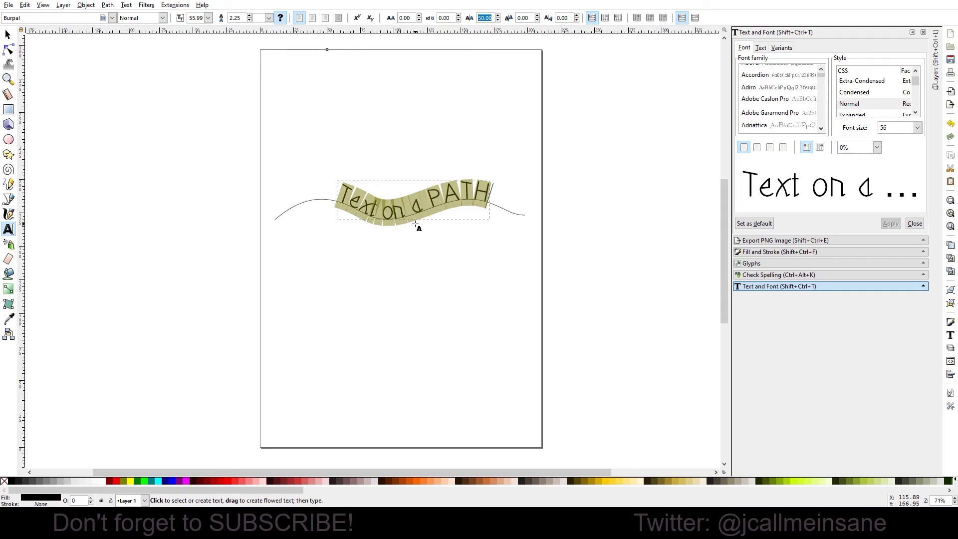
key("Return")
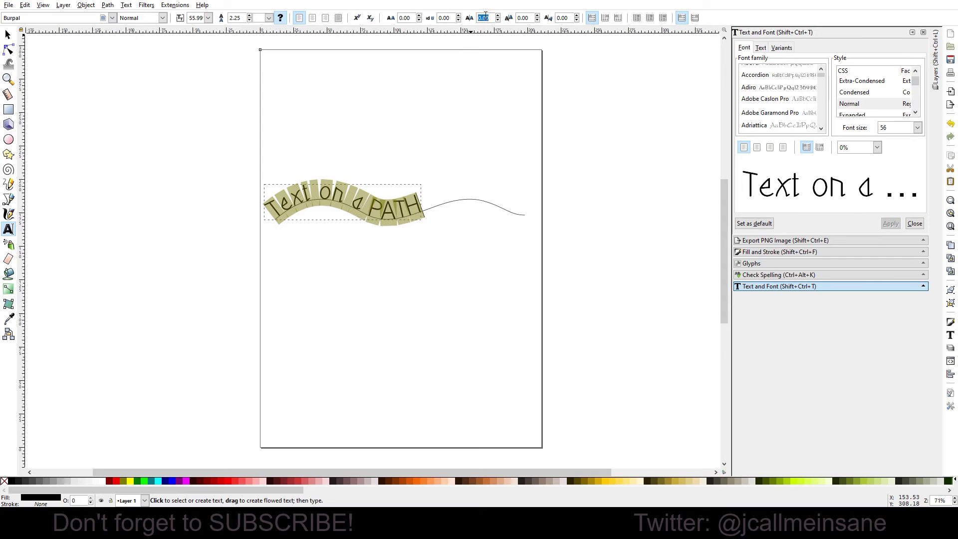
type("25")
key("Return")
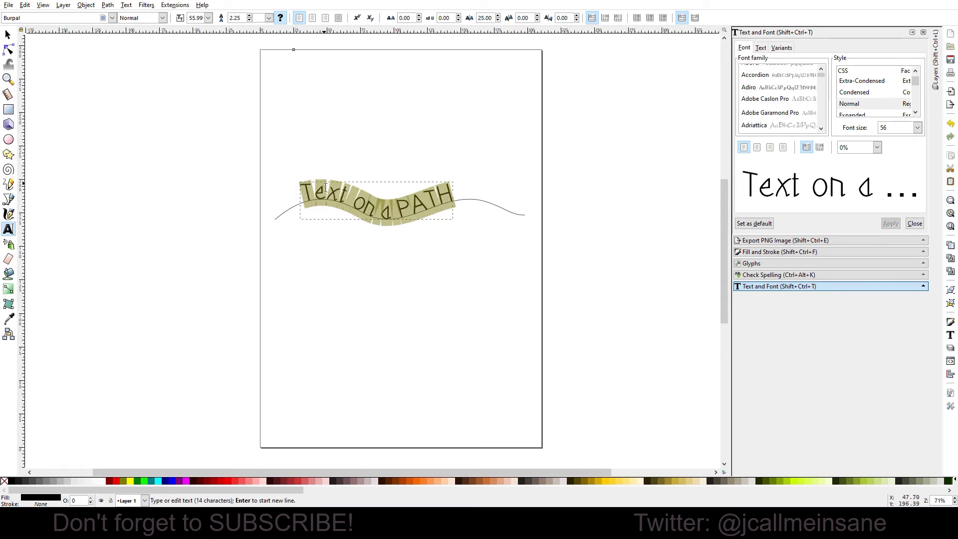
double_click(483, 17)
type("0")
key("Return")
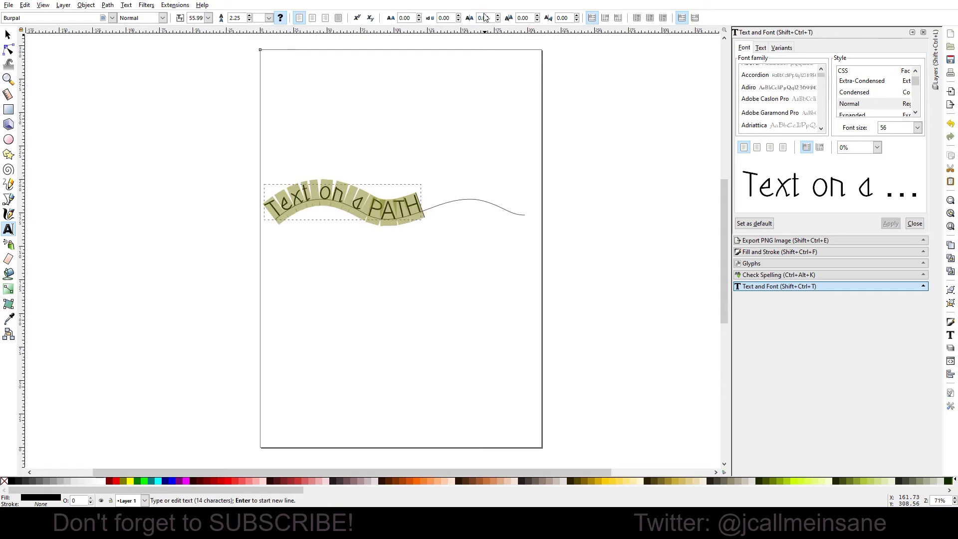
Step: Try a word spacing of 50 on the path text and reset it to 0
triple_click(450, 19)
type("50")
key("Return")
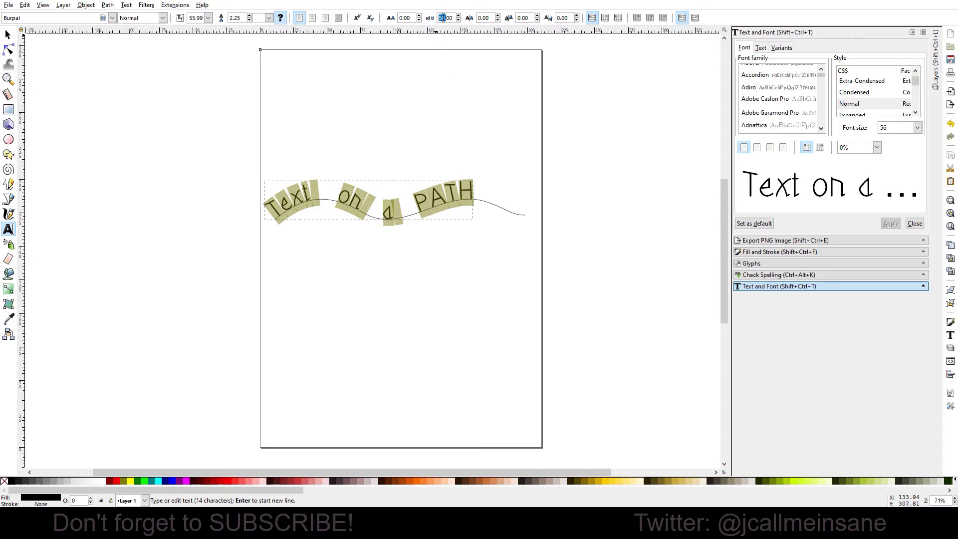
type("0")
key("Return")
Step: Try a letter spacing of 50 px on the path text, followed by 100 px
triple_click(405, 18)
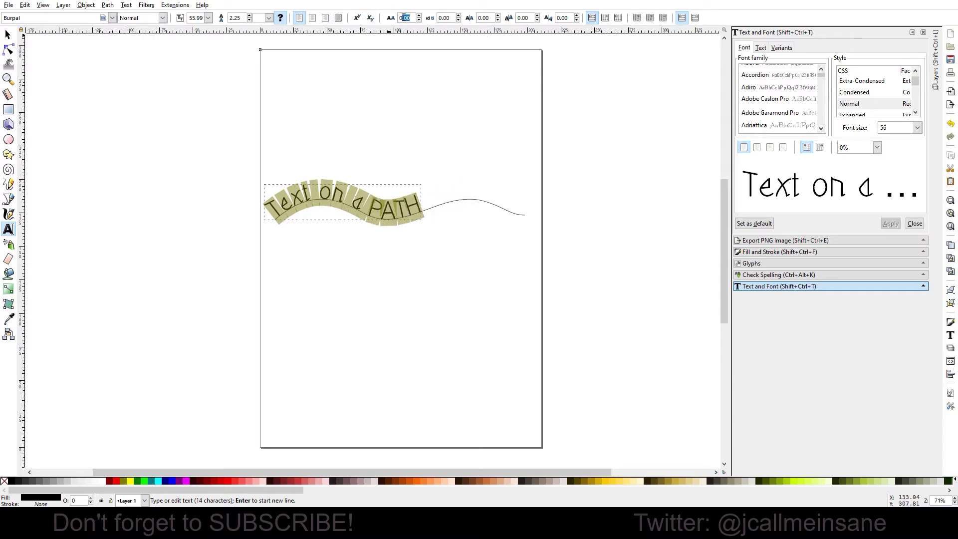
type("50")
key("Return")
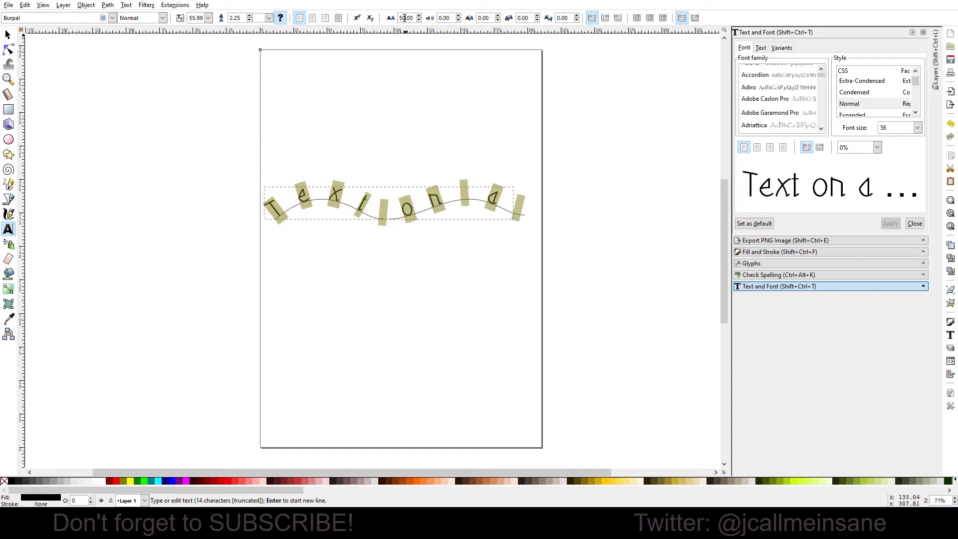
type("100")
key("Return")
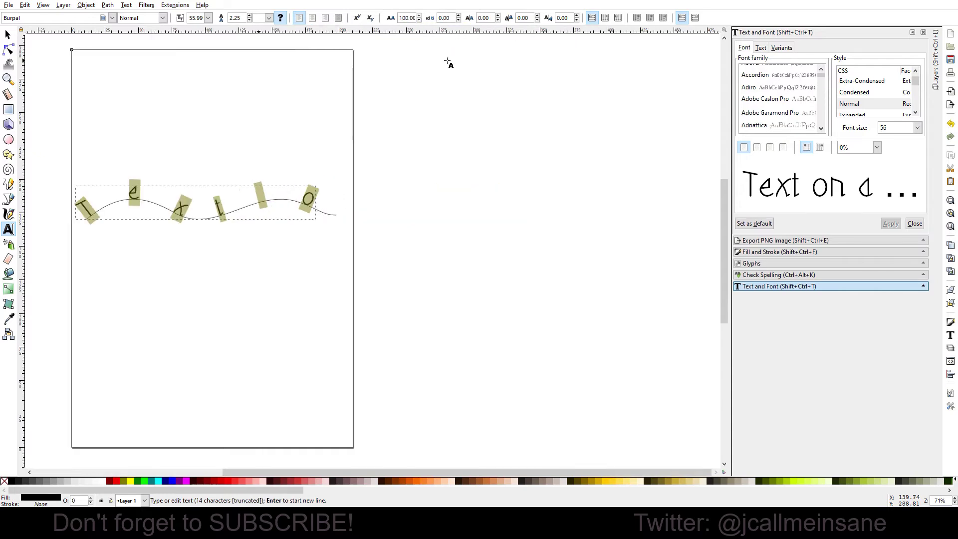
Step: Reduce the letter spacing of the path text to 15 px and further to 10 px, and deselect the text
left_click_drag(415, 18, 407, 18)
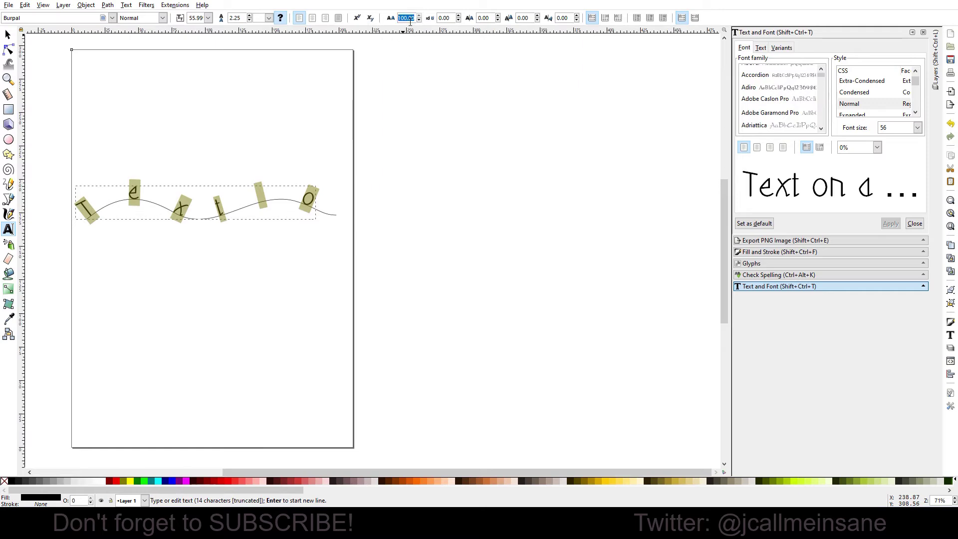
type("15")
key("Return")
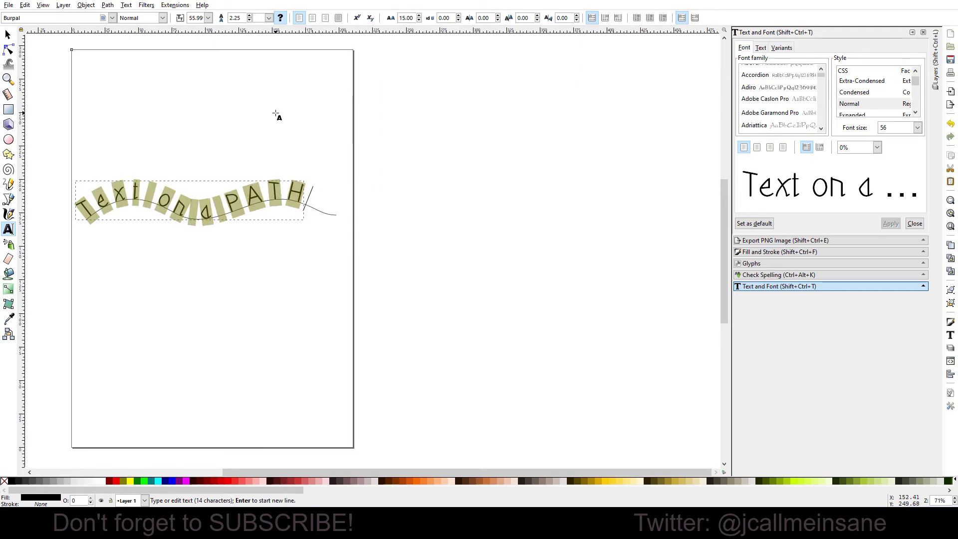
left_click_drag(274, 116, 447, 148)
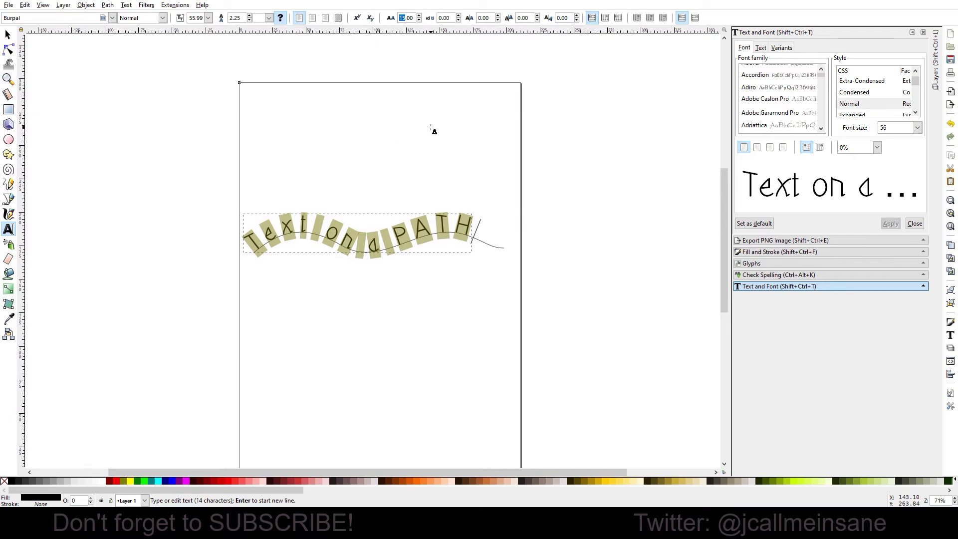
type("10")
key("Return")
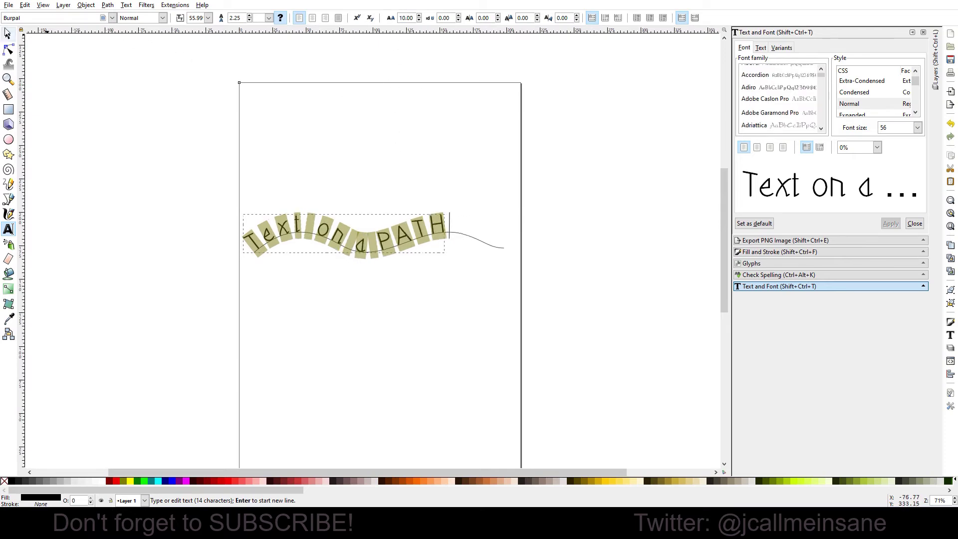
left_click(7, 35)
left_click(186, 235)
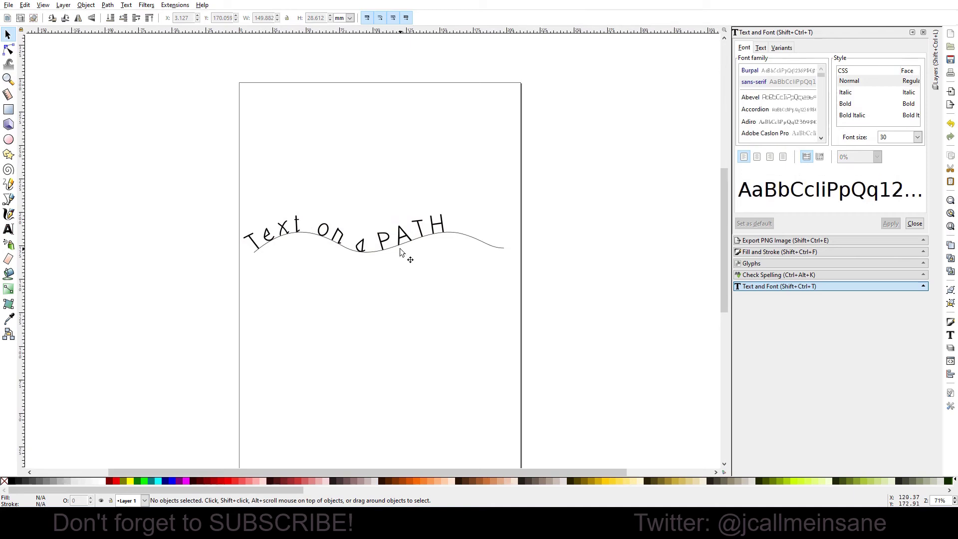
Step: Try negative letter spacing of -25 px and -8 px on the whole path text, and deselect it
left_click(9, 229)
triple_click(372, 243)
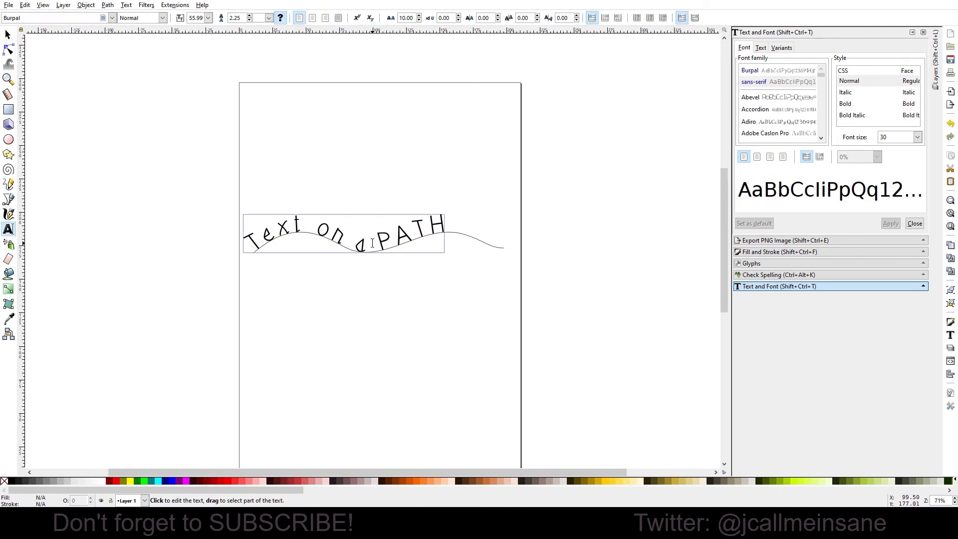
double_click(403, 18)
type("-25")
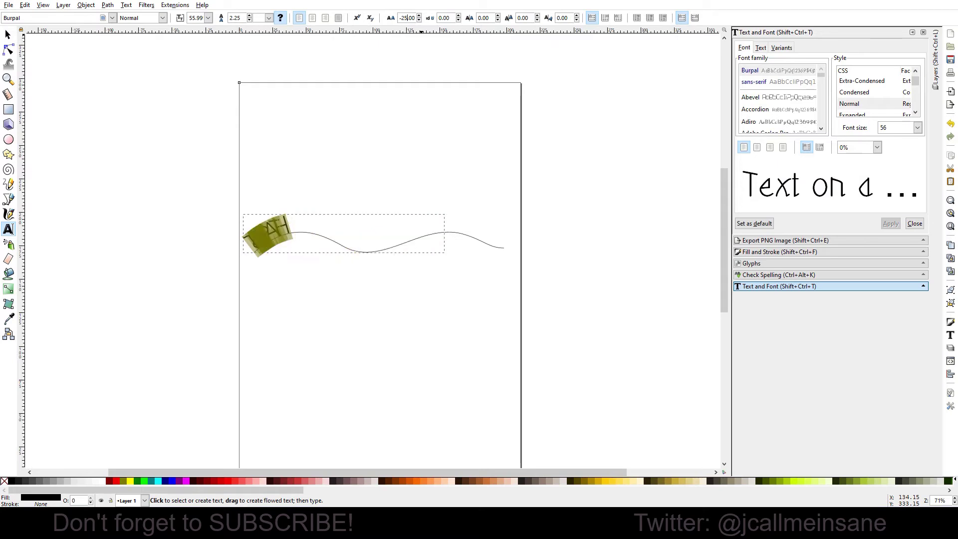
key("Return")
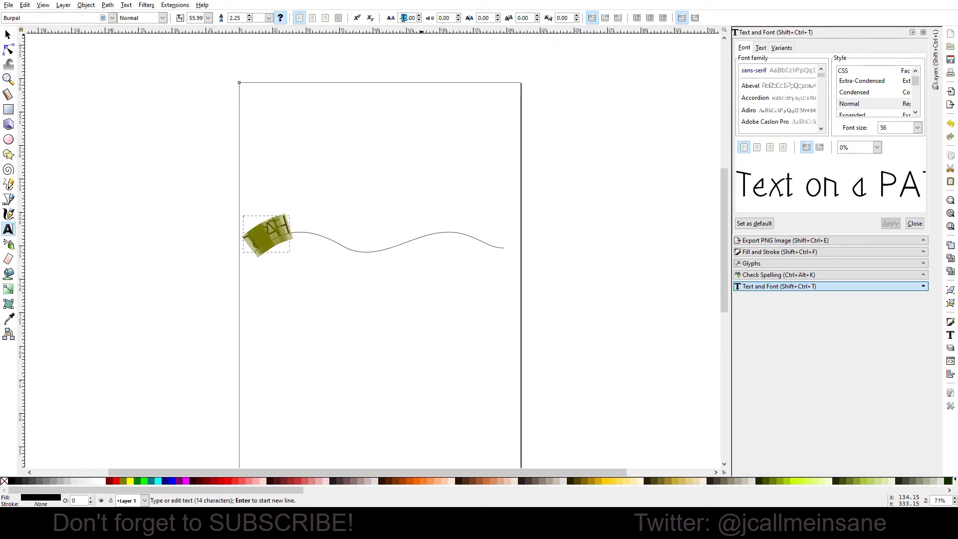
key("Return")
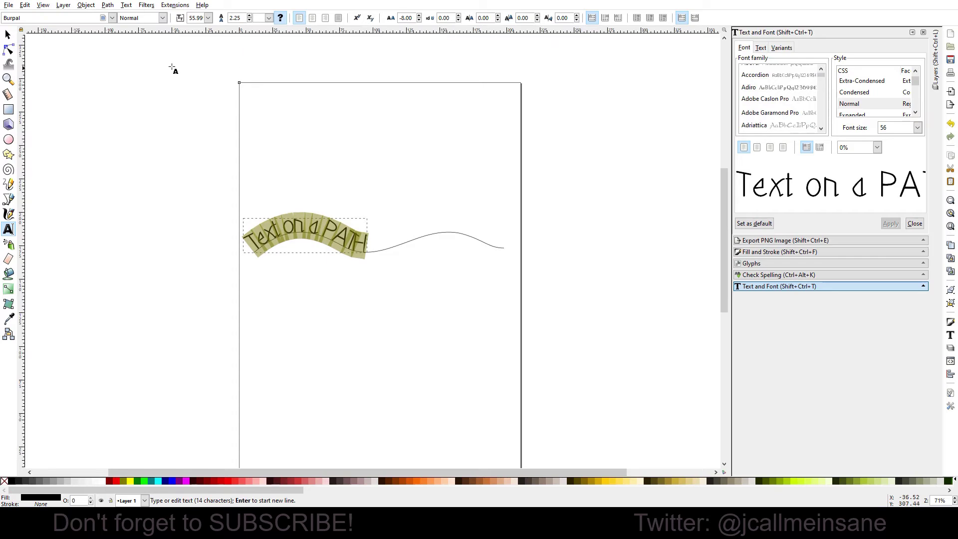
left_click(8, 34)
left_click(338, 332)
scroll(379, 326, "left", 3)
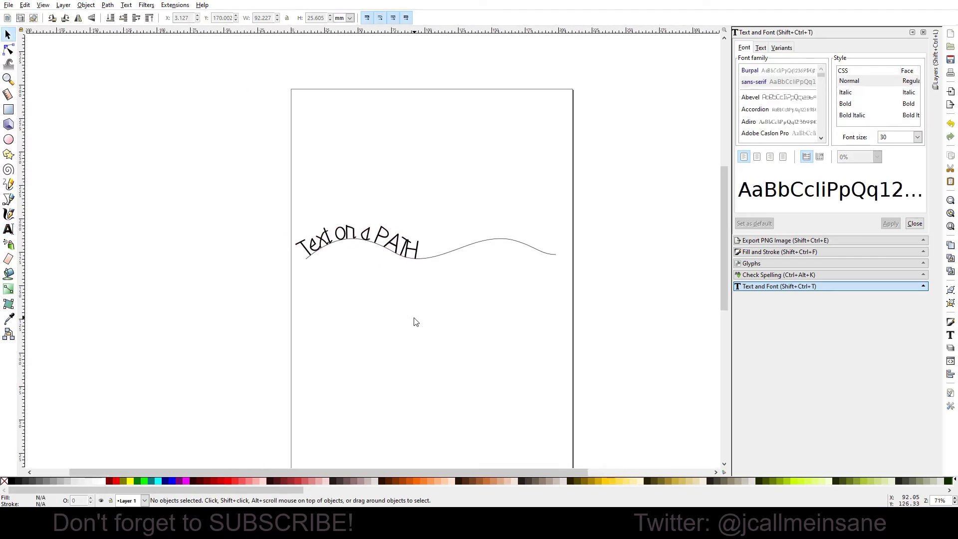
scroll(414, 320, "up", 2)
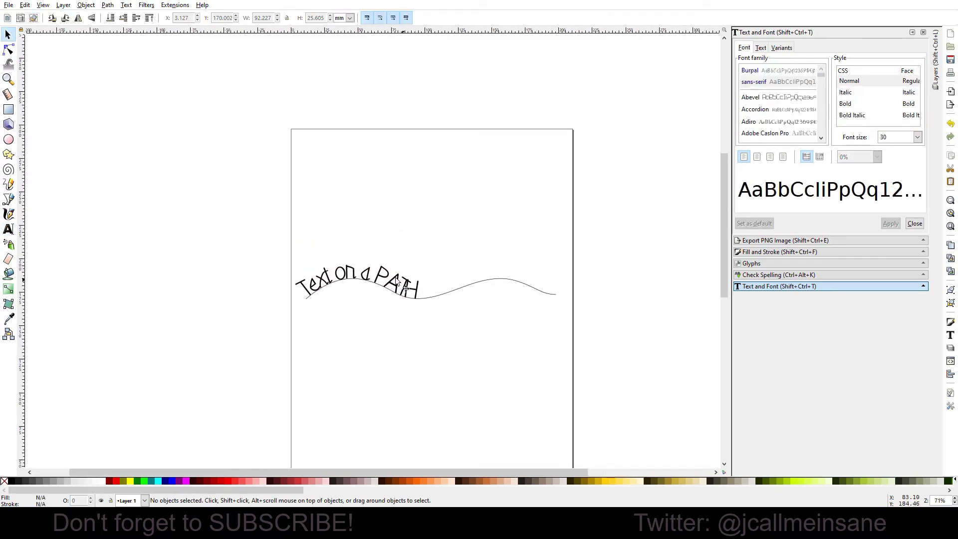
Step: Set the letter spacing of the whole path text to 100 px, reduce it to 5 px, and deselect the text
left_click(8, 229)
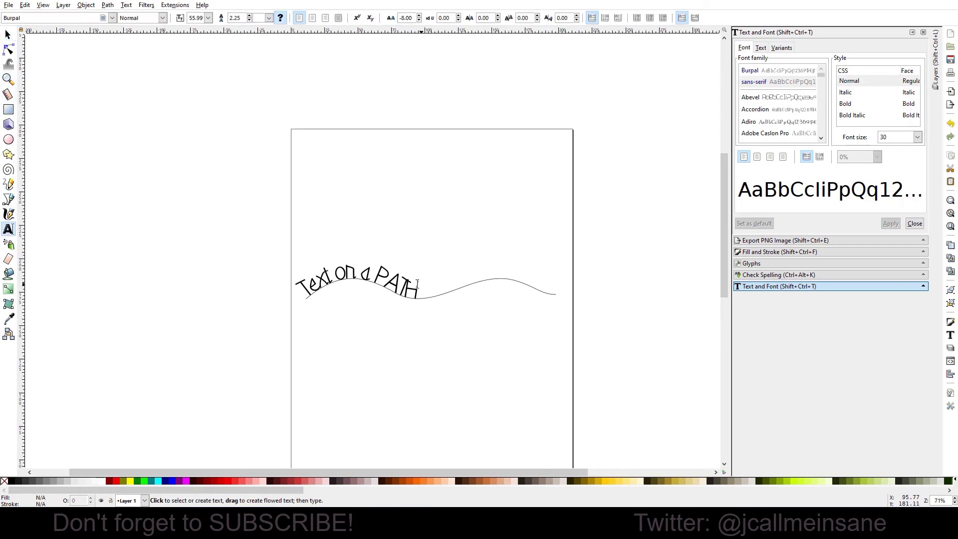
left_click(381, 286)
key("ctrl+a")
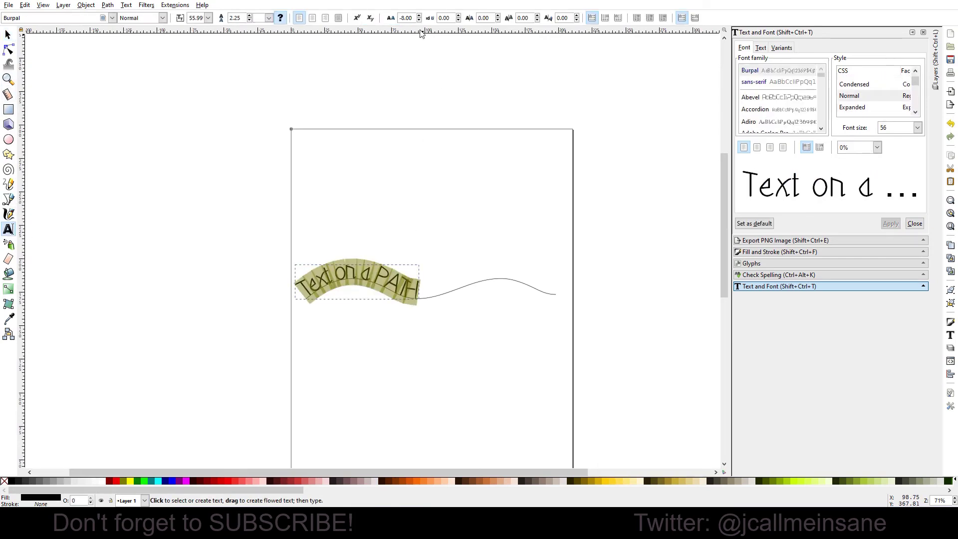
type("100")
key("Return")
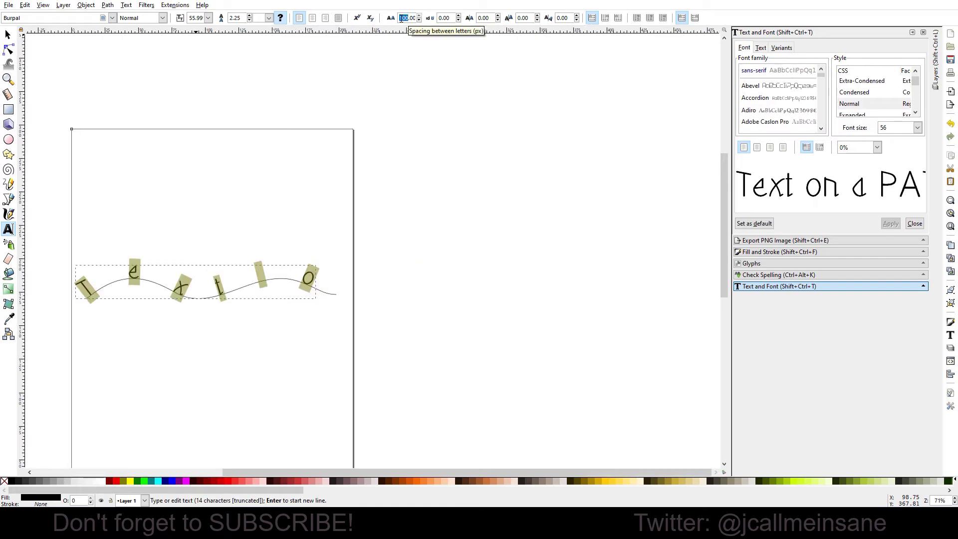
type("5")
key("Return")
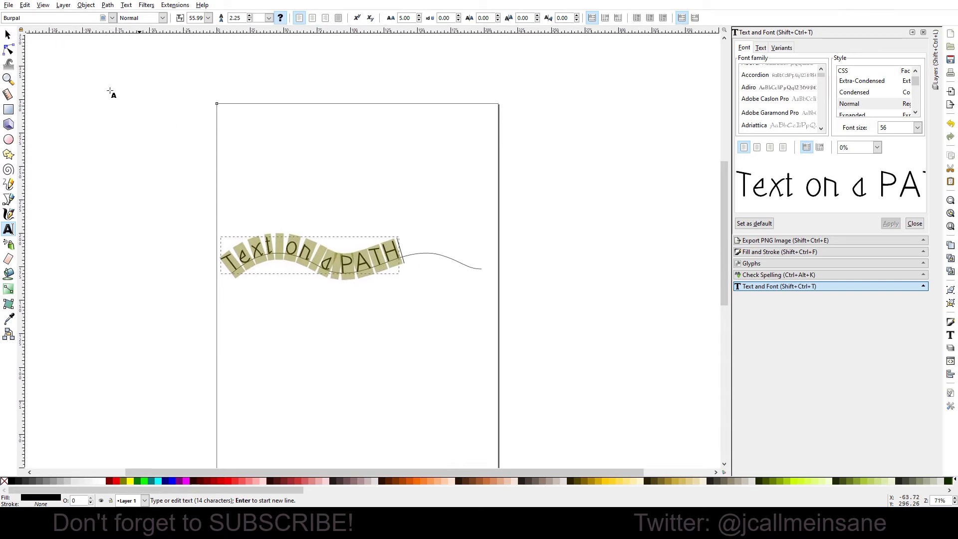
left_click(8, 34)
scroll(440, 292, "down", 2)
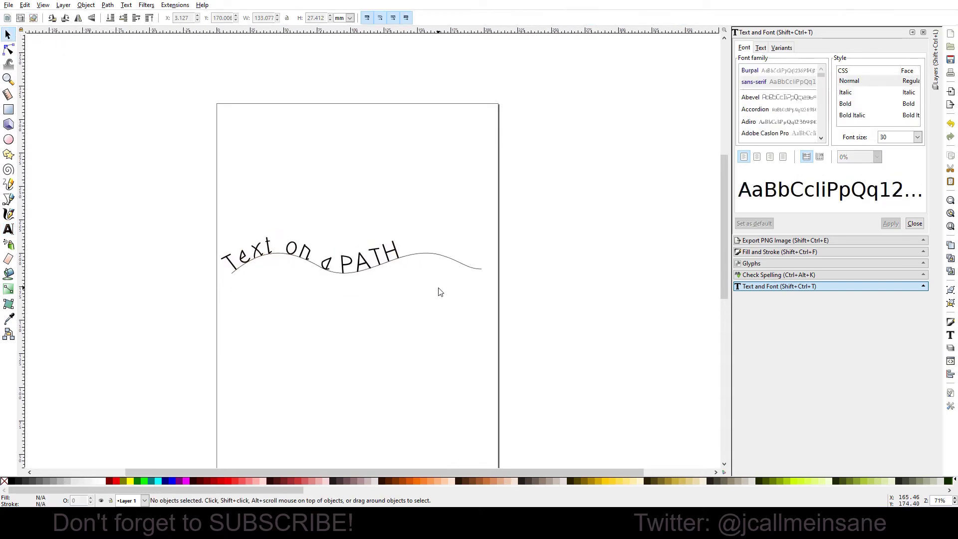
Step: Draw a circle about 90 mm in diameter below the wavy text and remove its fill
scroll(439, 281, "left", 2)
scroll(439, 281, "left", 2)
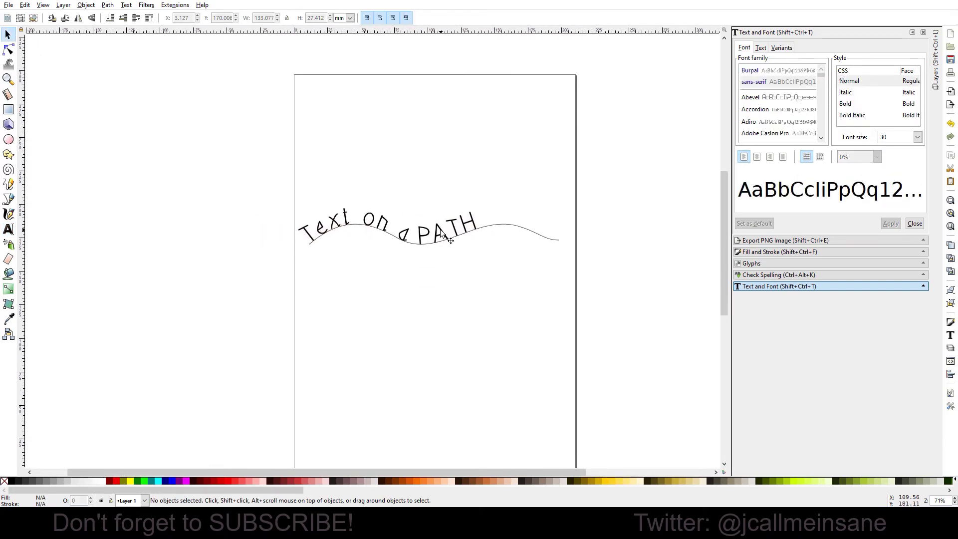
left_click(443, 234)
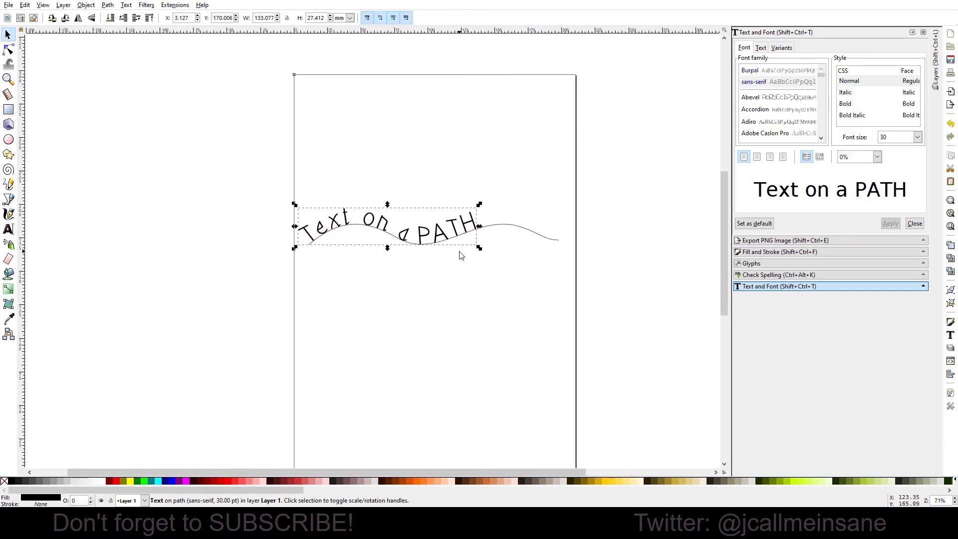
left_click(9, 139)
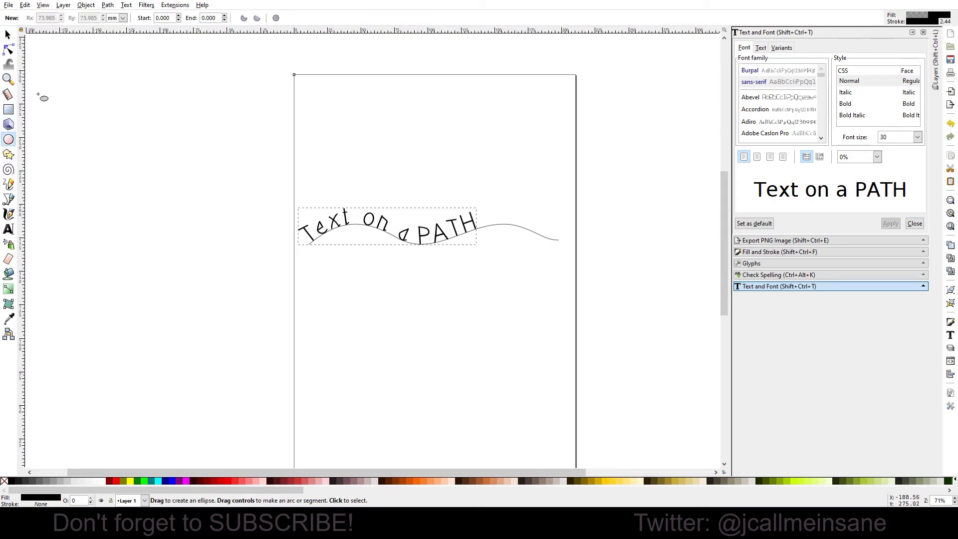
left_click_drag(351, 291, 360, 312)
mouse_move(401, 359)
left_mouse_down()
mouse_move(456, 398)
mouse_move(473, 381)
mouse_move(473, 413)
left_mouse_up()
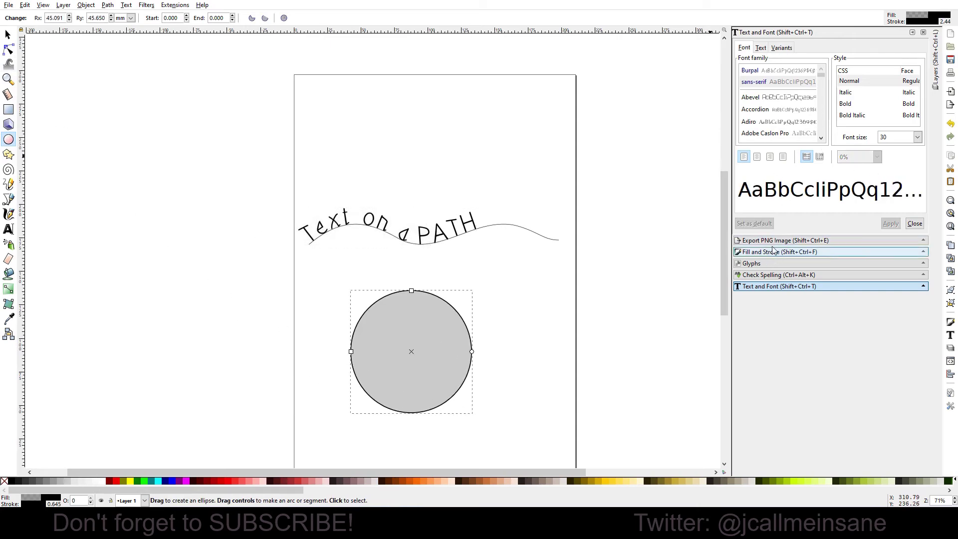
left_click(788, 252)
left_click(745, 65)
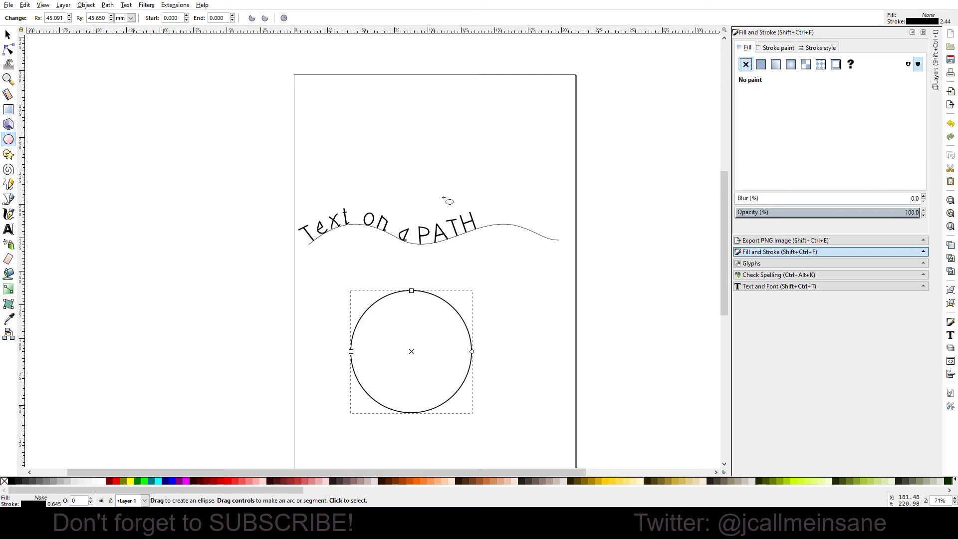
Step: Create a flowed text frame above the wavy text containing "Circle Text on Path"
left_click(9, 229)
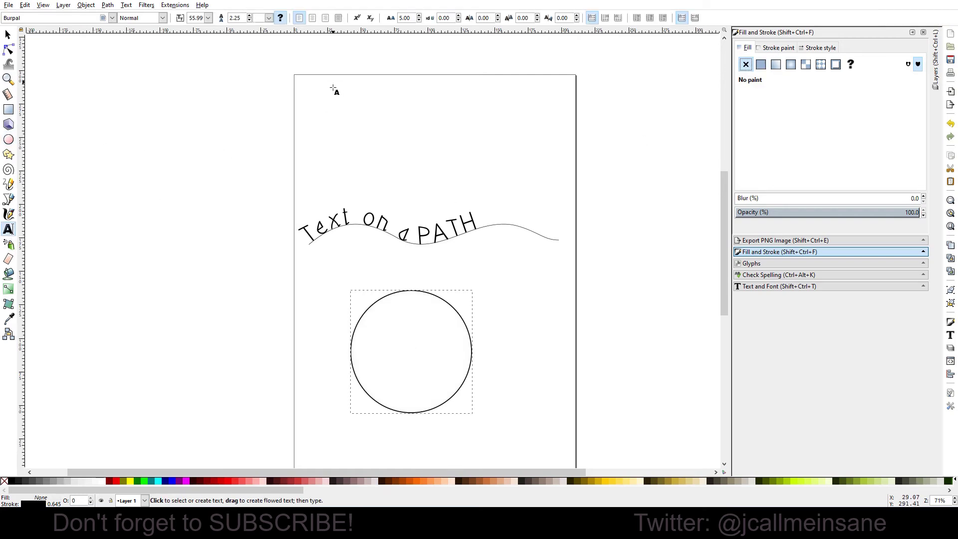
left_click_drag(333, 82, 491, 149)
type("Circle on")
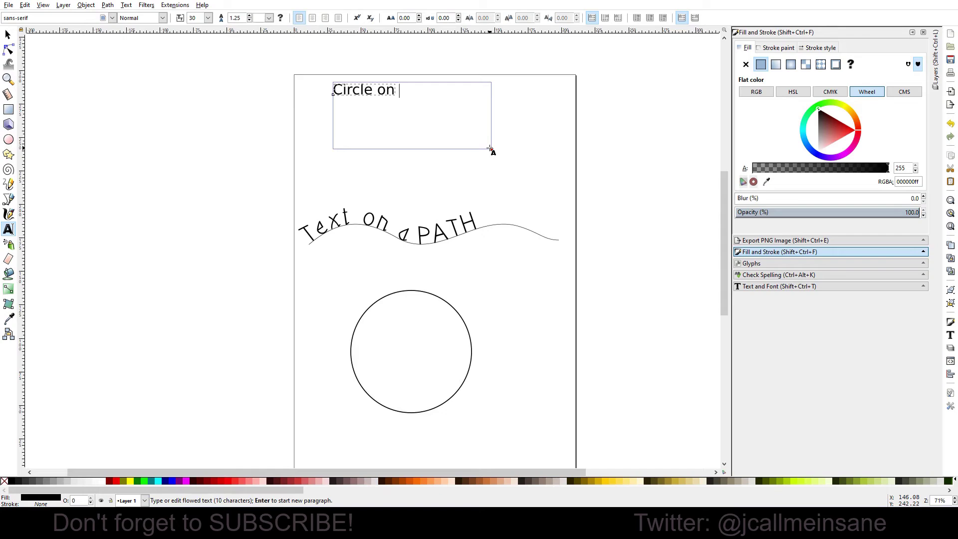
key("BackSpace")
key("BackSpace")
key("BackSpace")
type("Text n")
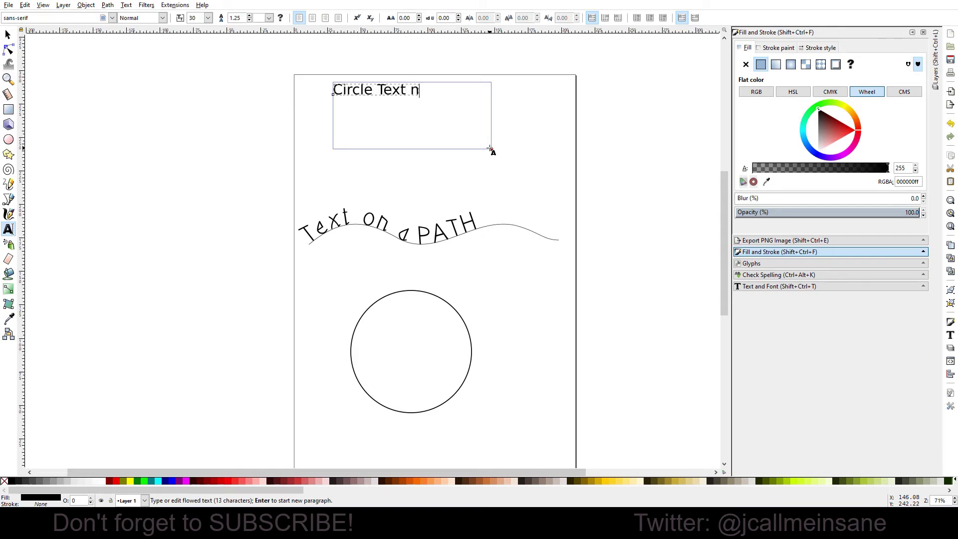
key("BackSpace")
type("on Path")
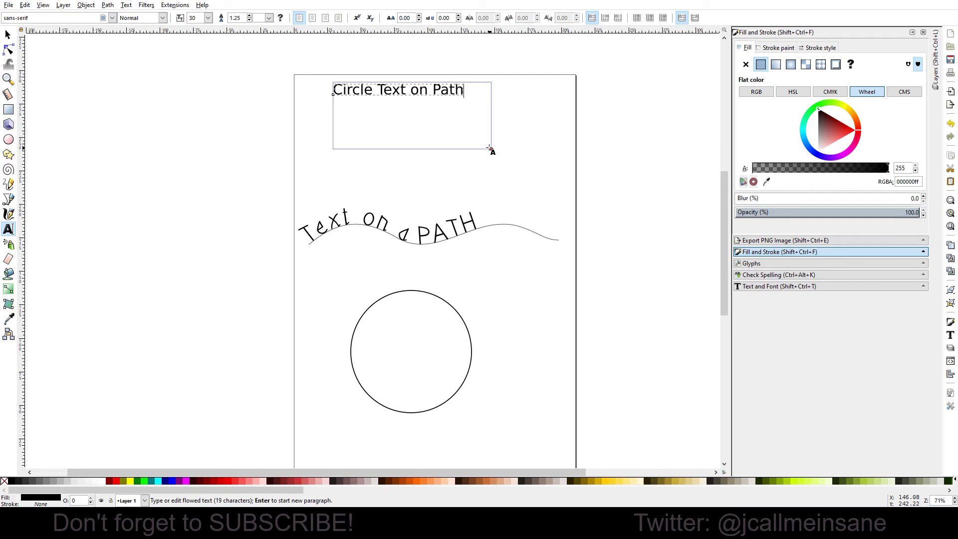
Step: Select the "Circle Text on Path" text together with the circle and put the text on the circle's path
left_click(8, 35)
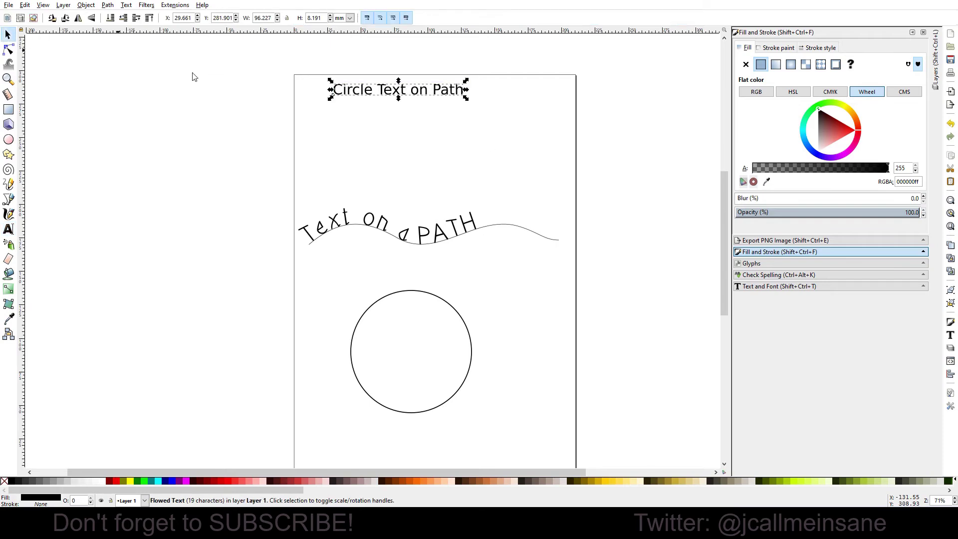
left_click_drag(434, 98, 443, 117)
left_click(427, 326, "shift")
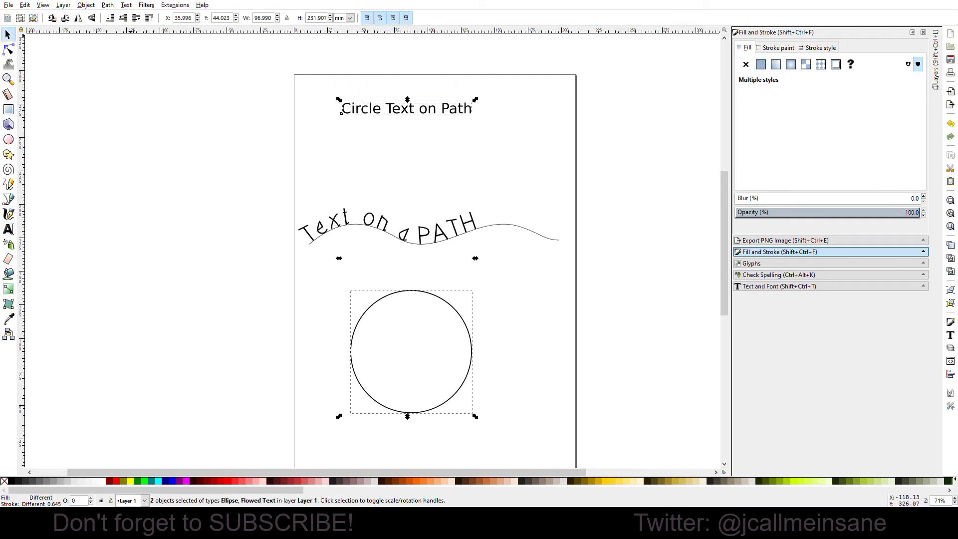
left_click(126, 5)
left_click(146, 51)
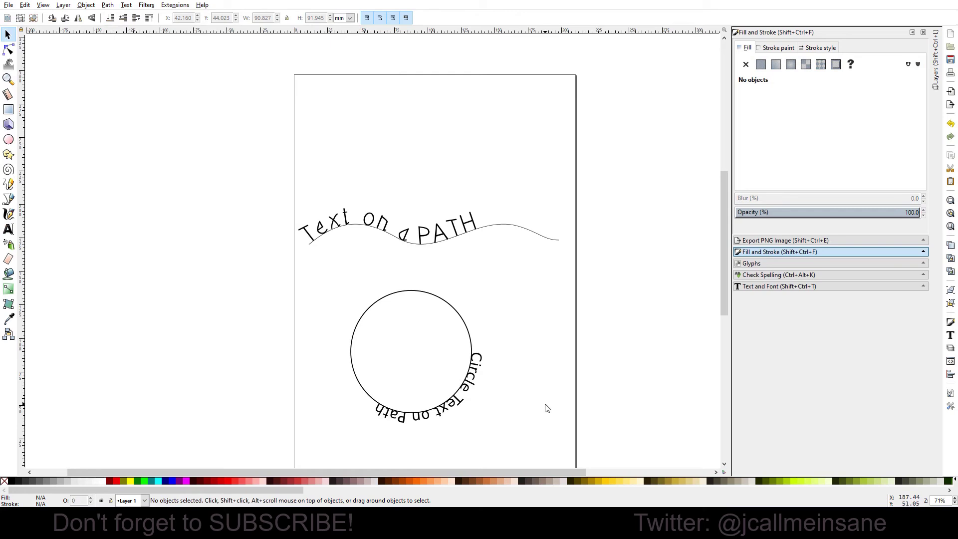
Step: Try a word spacing of 50 px on the whole circle text and restore its original spacing
left_click(481, 363)
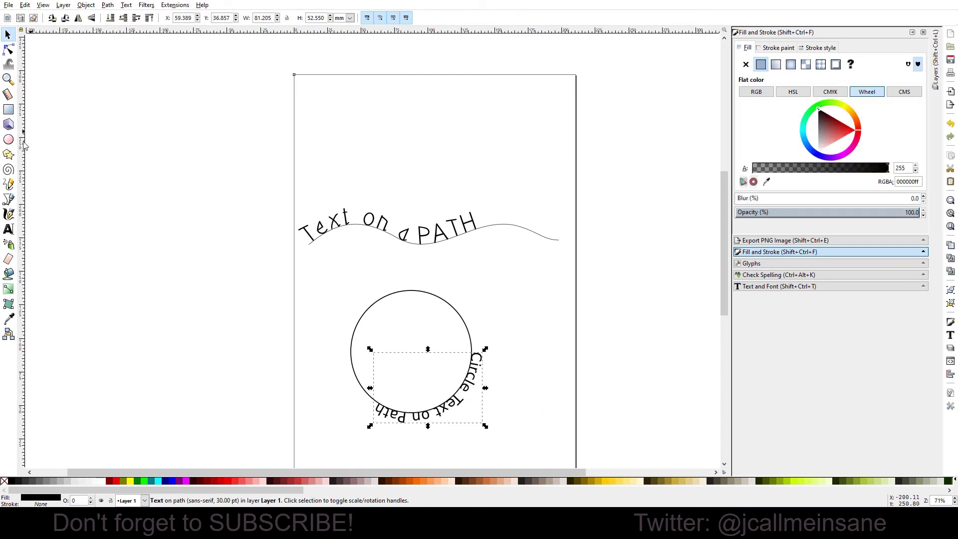
left_click(8, 229)
key("Escape")
left_click(473, 384)
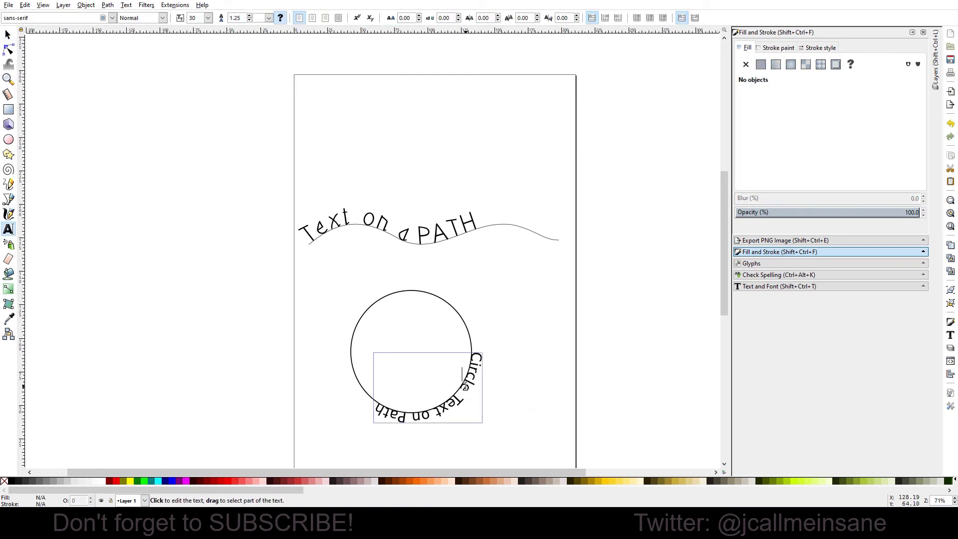
key("ctrl+a")
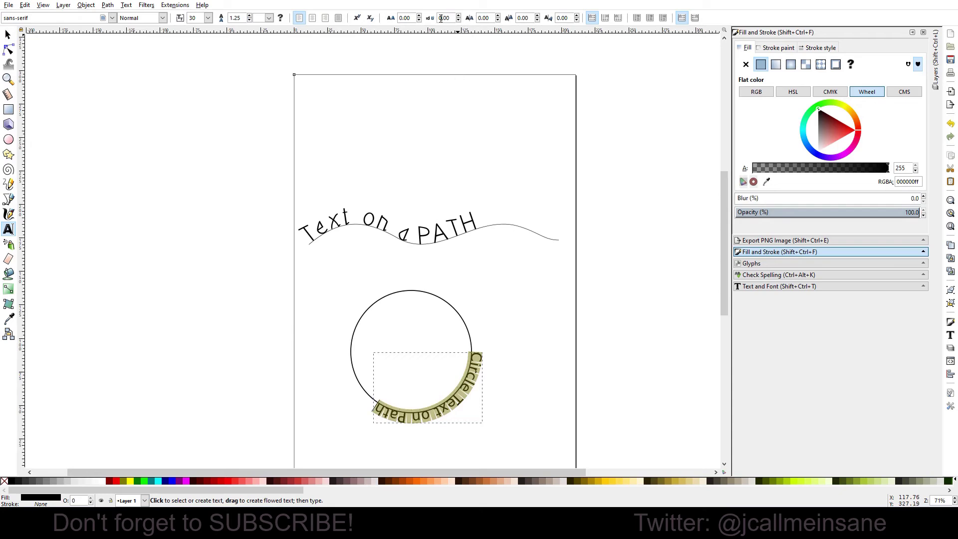
type("50")
key("Return")
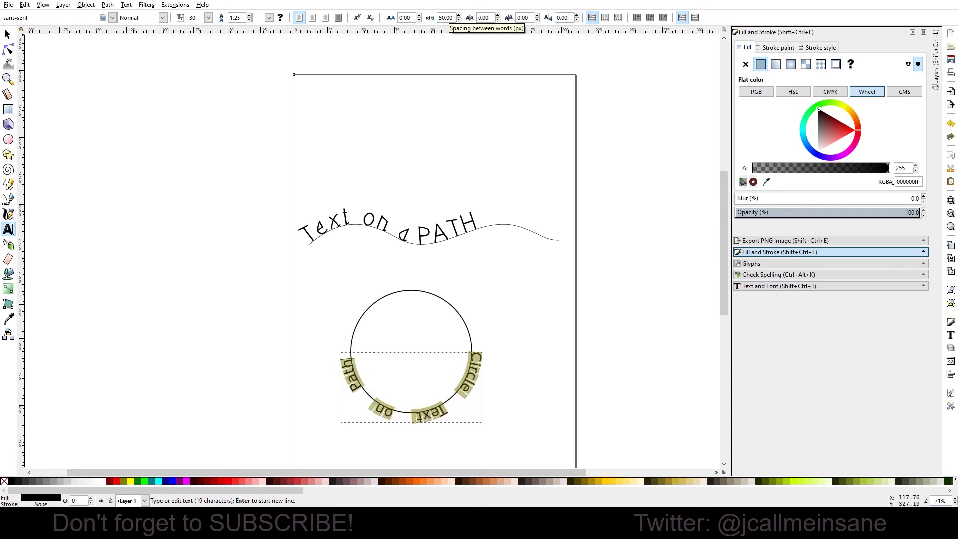
left_click_drag(437, 17, 445, 18)
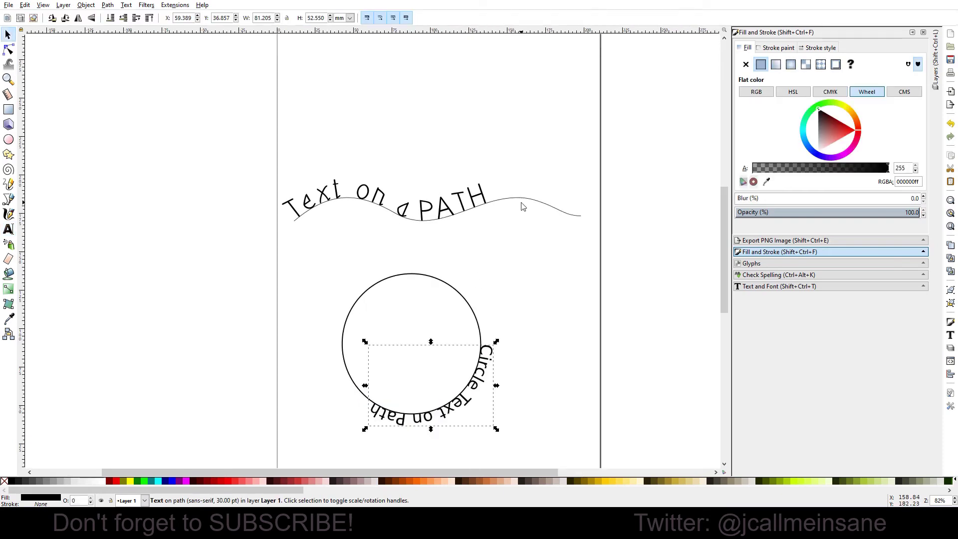
Step: Remove the stroke paint from the wavy path and deselect it
left_click(522, 206)
mouse_move(534, 208)
left_mouse_down()
mouse_move(541, 257)
mouse_move(534, 210)
left_mouse_up()
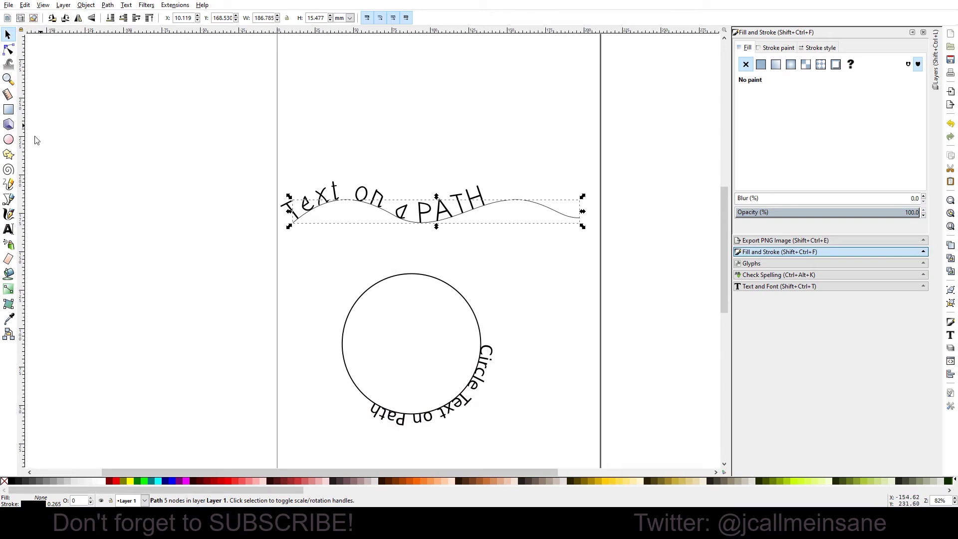
left_click(775, 47)
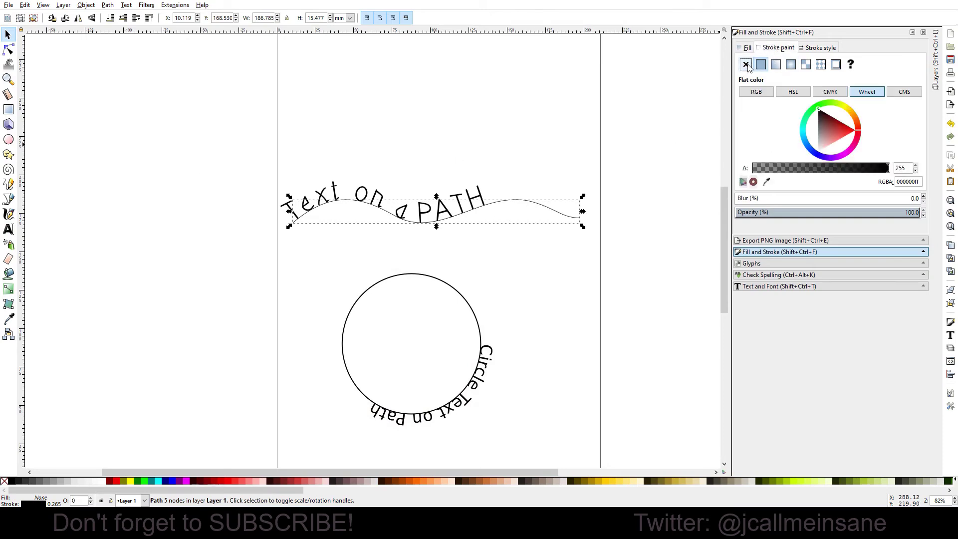
left_click(746, 64)
left_click(537, 324)
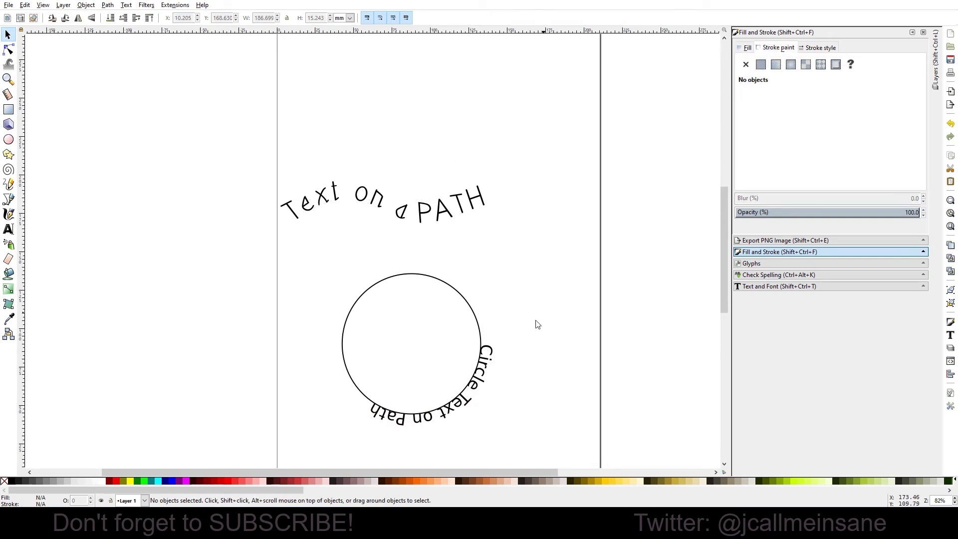
Step: Remove the stroke paint from the circle and deselect it
left_click(479, 317)
left_click(746, 65)
left_click(605, 278)
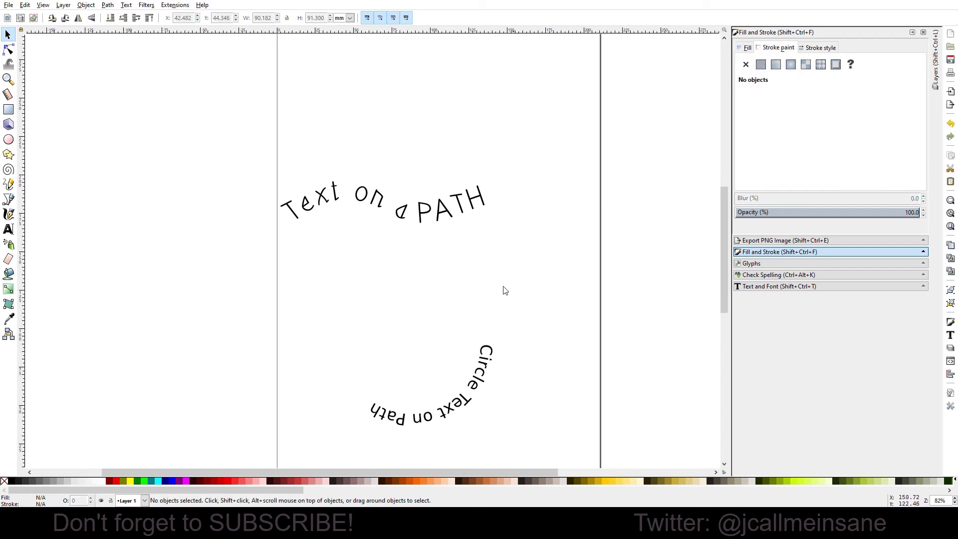
Step: Move the wavy "Text on a PATH" up and to the right, away from the page's left edge
left_click_drag(461, 215, 514, 149)
scroll(500, 280, "up", 3)
left_click_drag(472, 217, 473, 217)
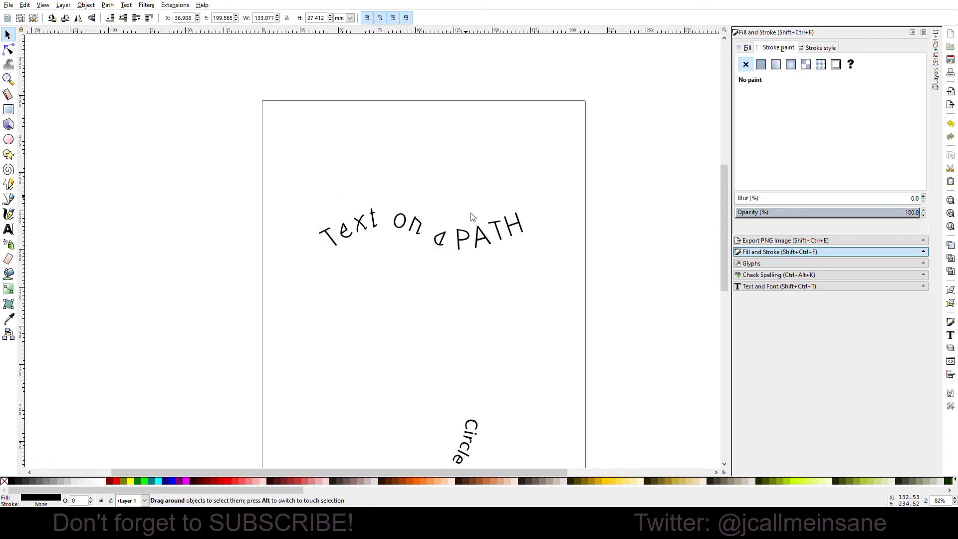
Step: Try to rotate the circle text upright and undo the rotation
left_click(471, 426)
scroll(526, 398, "down", 5)
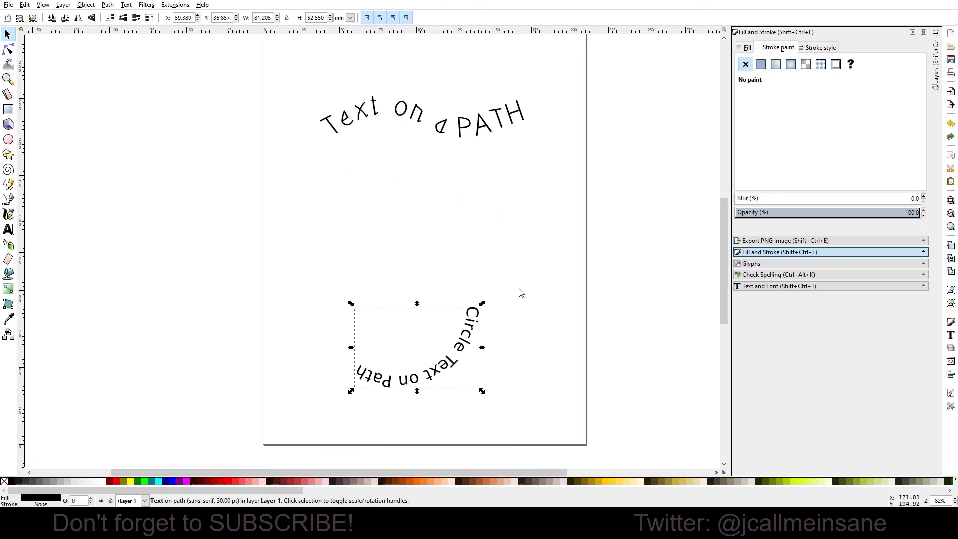
left_click(487, 322)
left_click(472, 327)
key("t")
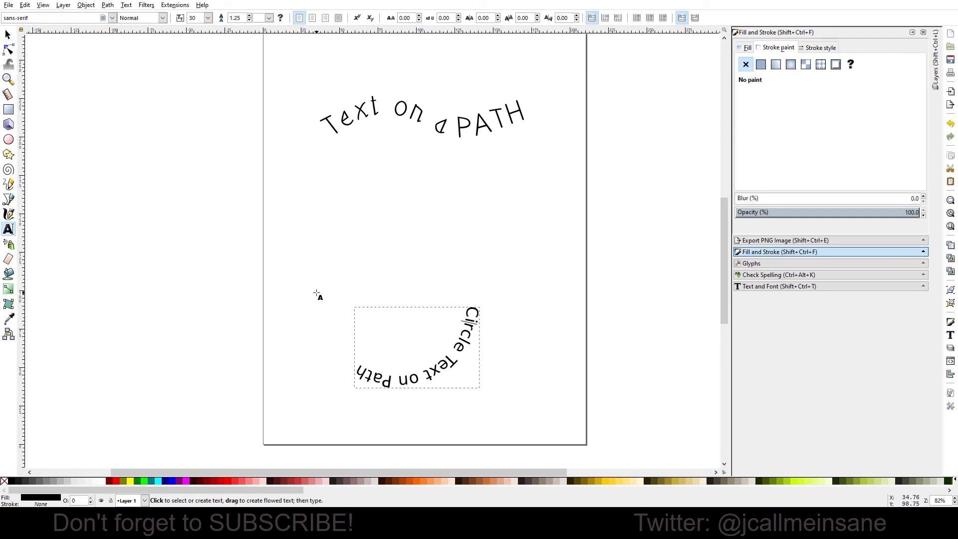
left_click(7, 33)
left_click(482, 318)
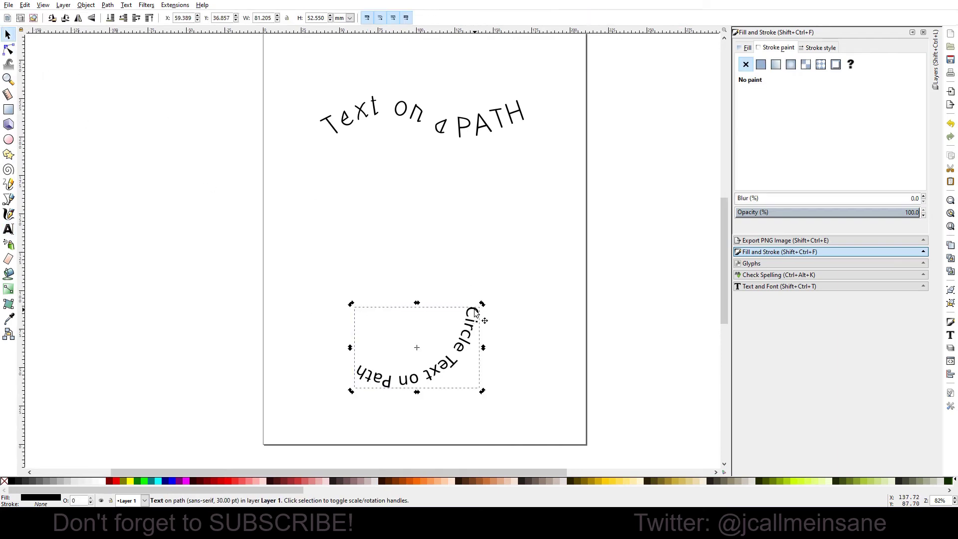
left_click_drag(482, 304, 149, 413)
scroll(315, 386, "down", 2)
scroll(315, 387, "down", 6)
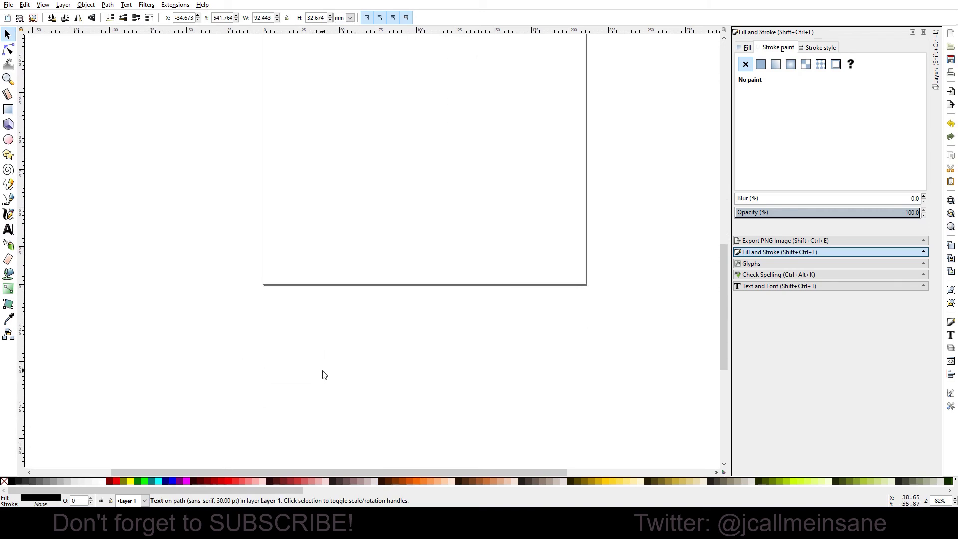
left_click(343, 231)
left_click(482, 167)
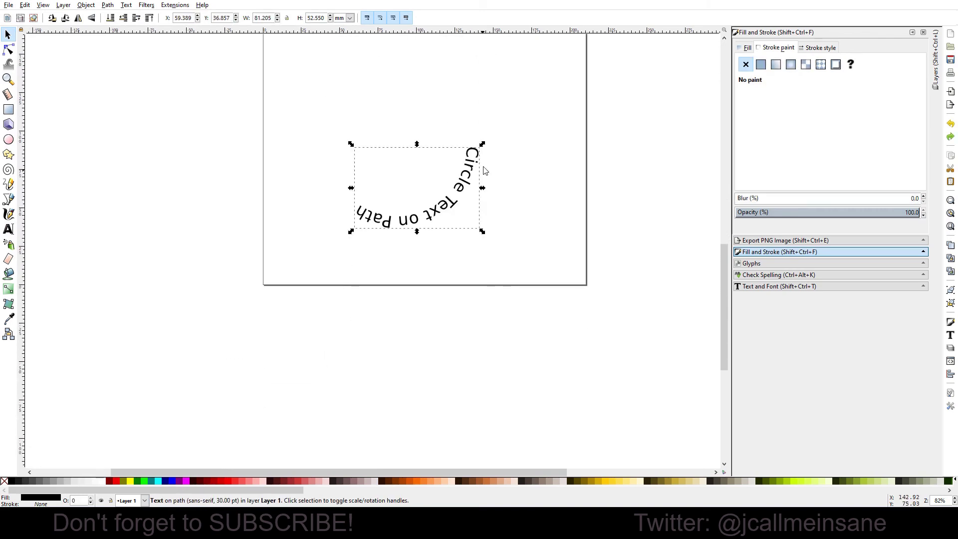
Step: Rotate the circle text by about 150° so that it reads upright as an arch
left_click(487, 150)
left_click(477, 156)
left_click(483, 152)
left_click_drag(482, 147, 263, 197)
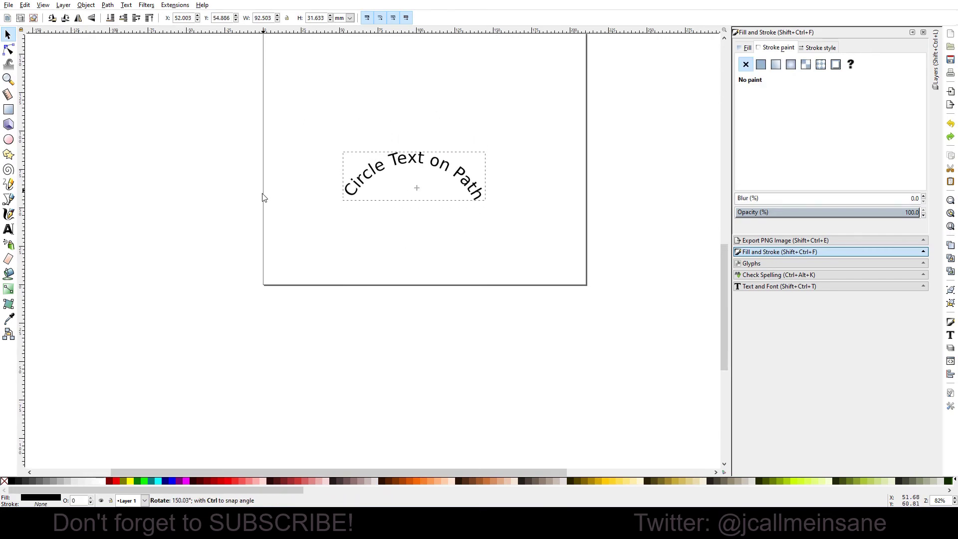
left_click(419, 237)
Step: Move the arched "Circle Text on Path" above the wavy text near the top of the page, and deselect it
left_click_drag(449, 161, 462, 93)
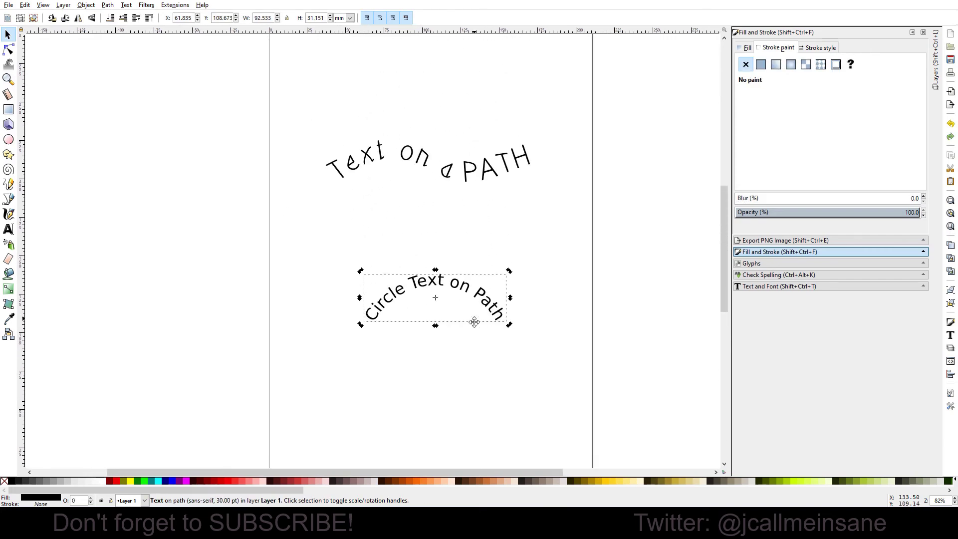
left_click_drag(471, 278, 472, 67)
left_click(551, 332)
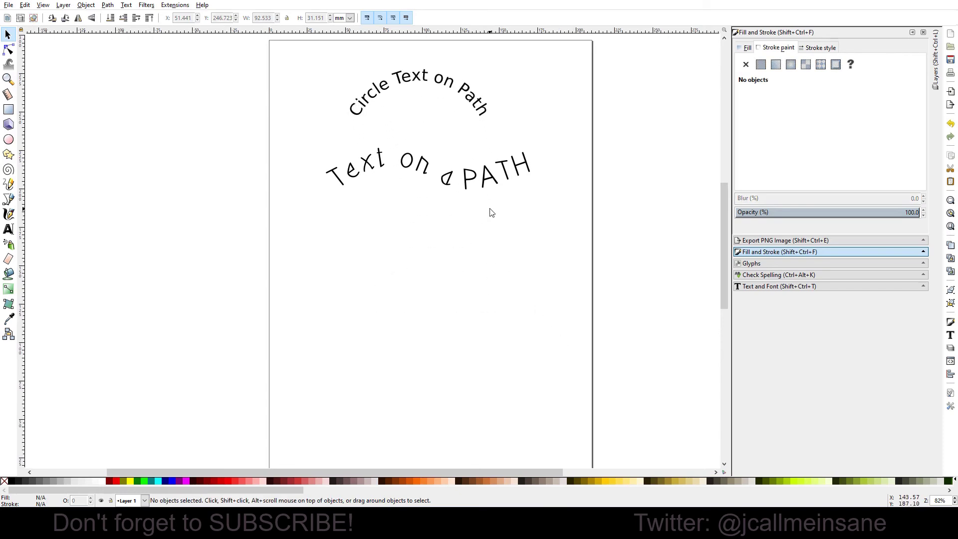
Step: Select the arched and wavy texts together, move them down toward the middle of the page, and deselect them
left_click(487, 186)
left_click(478, 113, "shift")
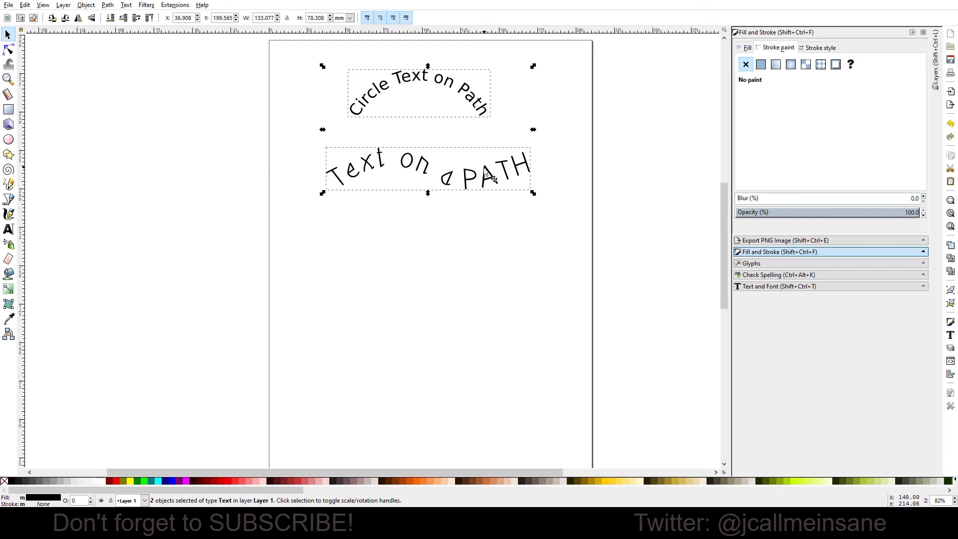
left_click_drag(484, 193, 488, 299)
left_click(505, 385)
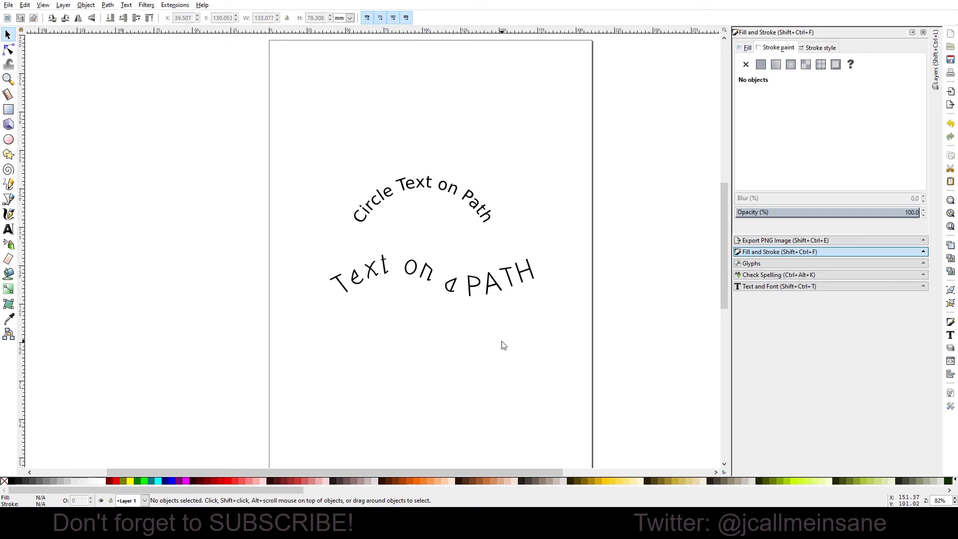
left_click(474, 292)
left_click(8, 5)
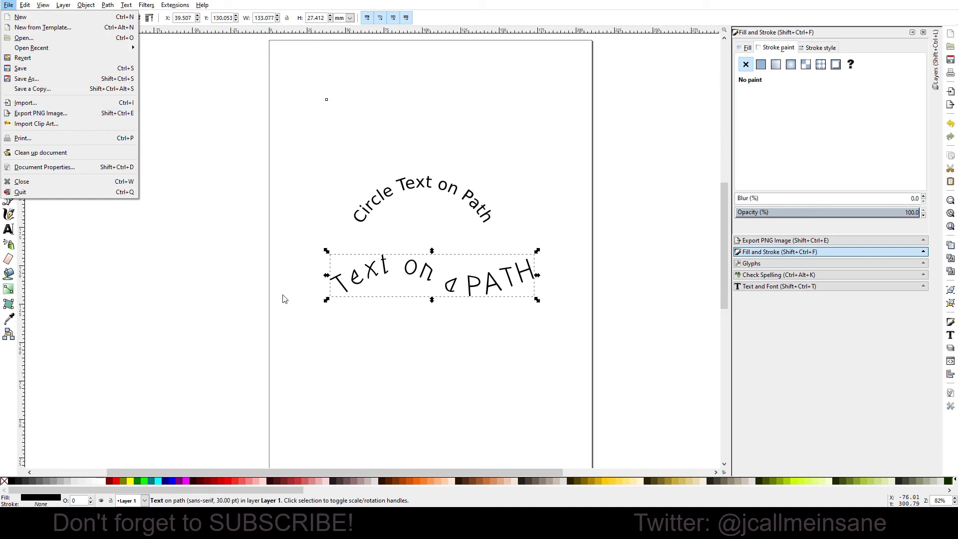
left_click(338, 364)
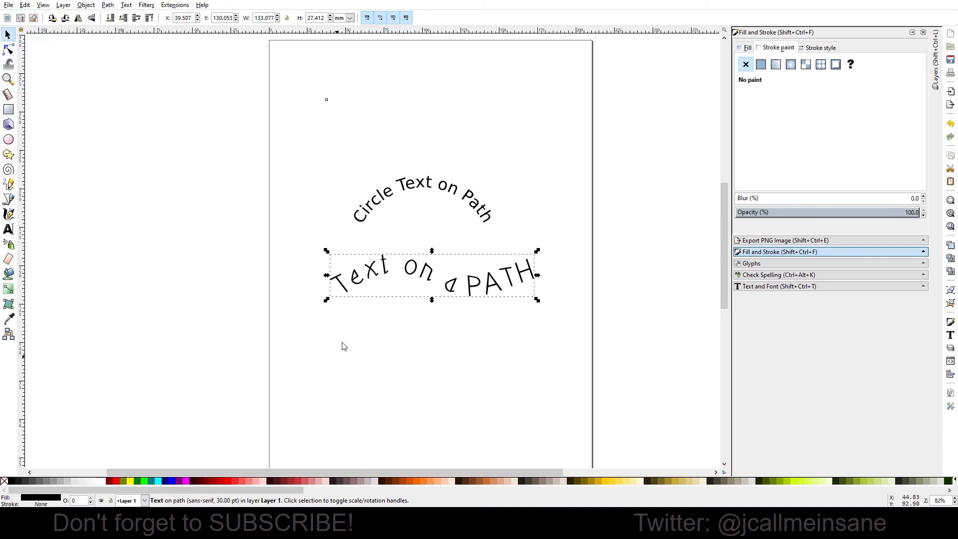
left_click(394, 316)
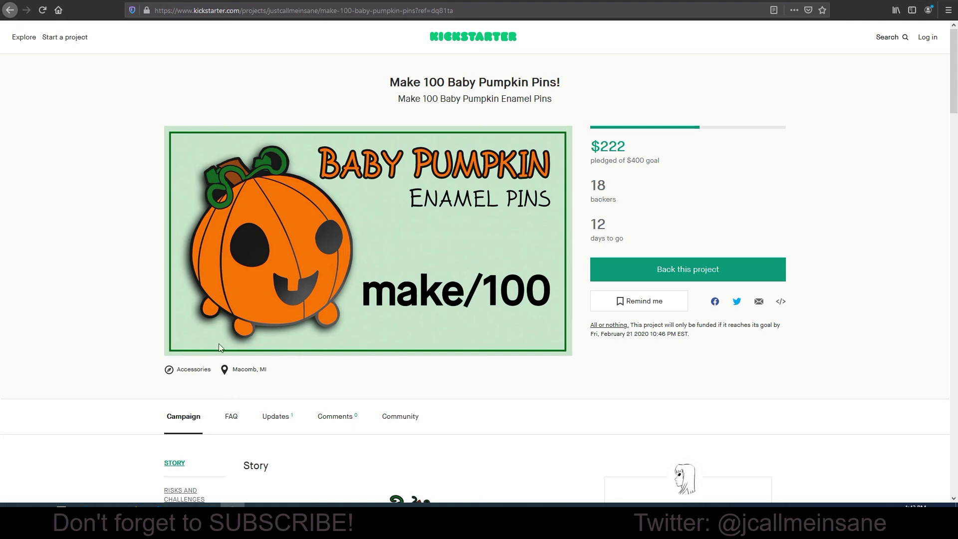
Step: Look through the Baby Pumpkin Pins Kickstarter campaign's story, reward tiers and stretch goals, and return to the start of the page
scroll(120, 282, "down", 10)
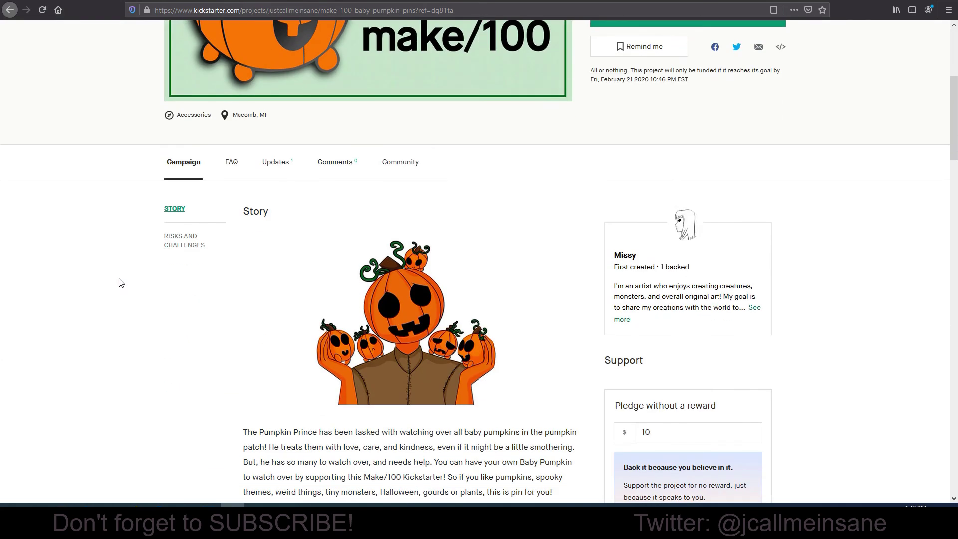
scroll(112, 286, "down", 6)
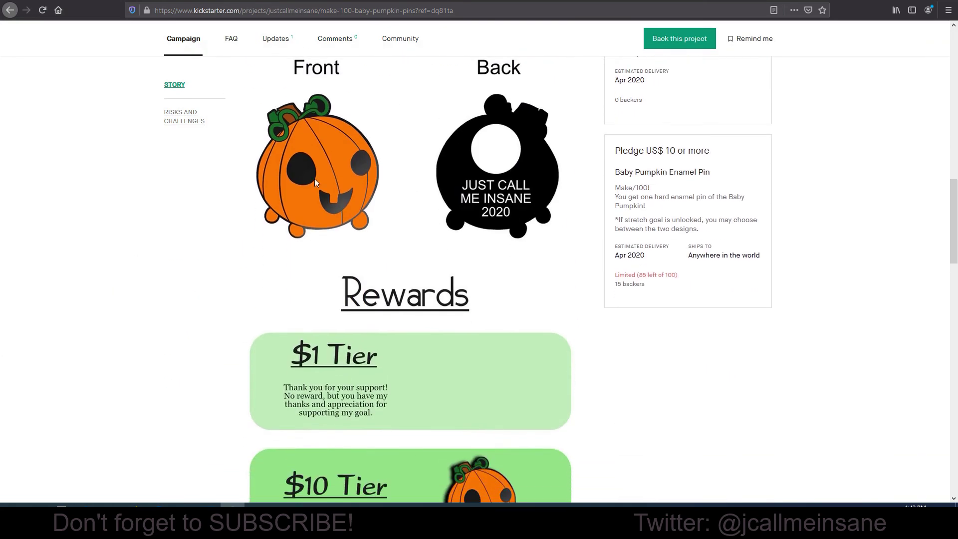
scroll(141, 303, "down", 6)
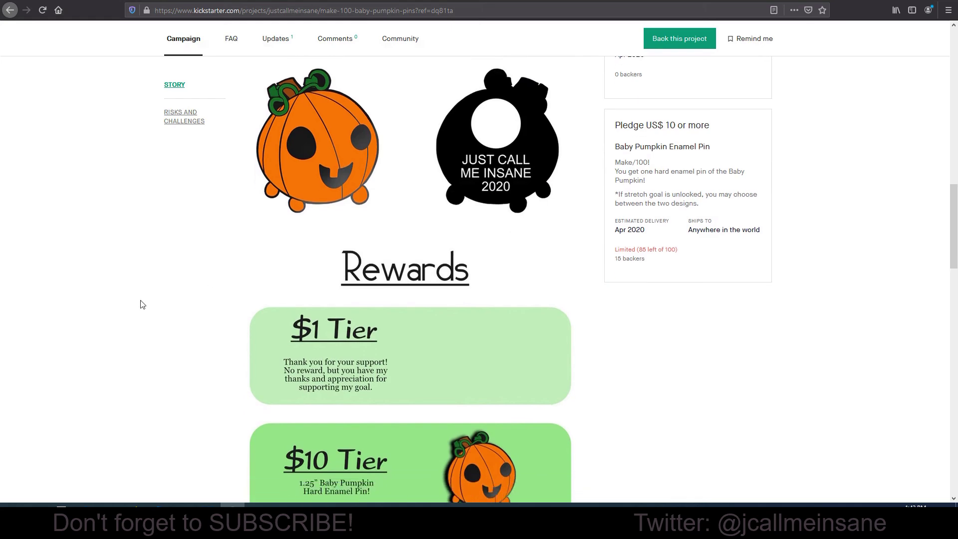
scroll(141, 303, "up", 2)
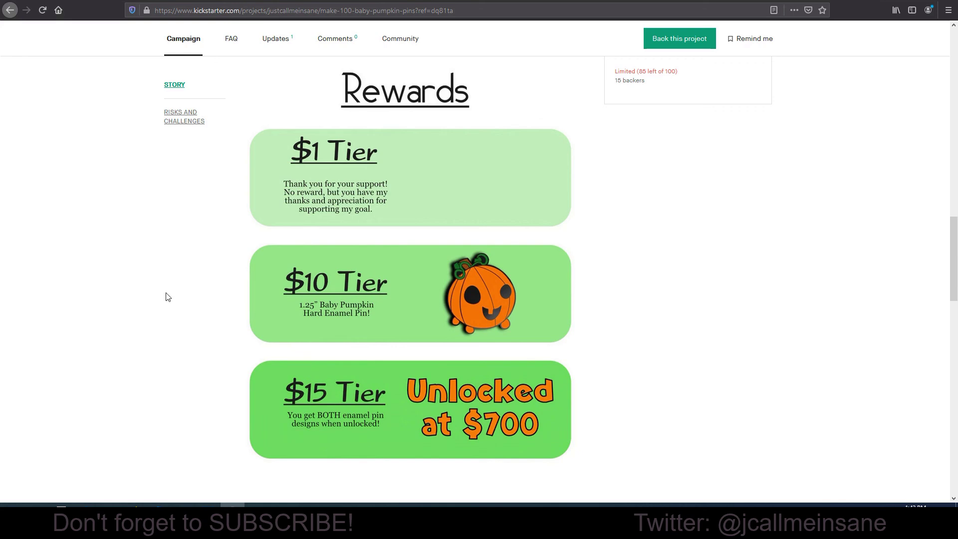
scroll(165, 299, "down", 6)
scroll(165, 309, "down", 1)
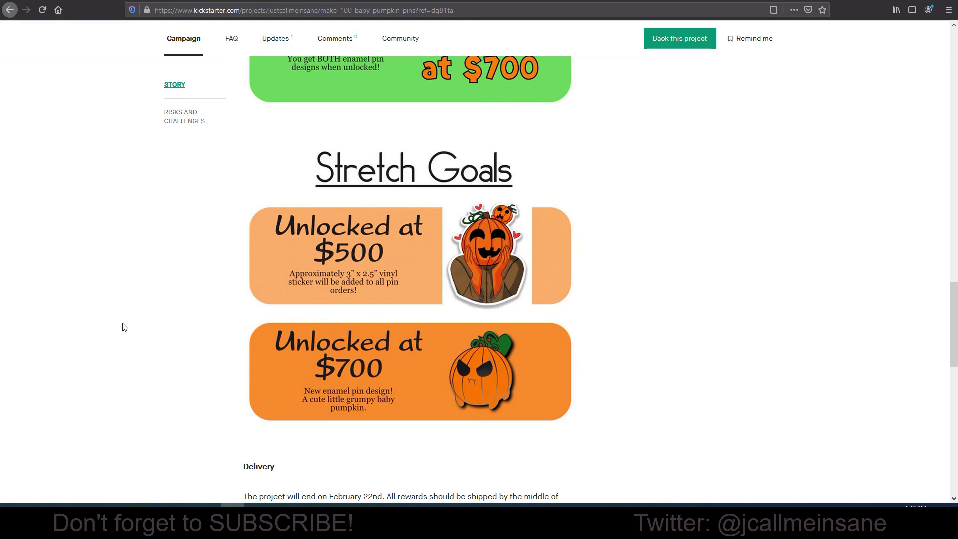
scroll(124, 327, "up", 15)
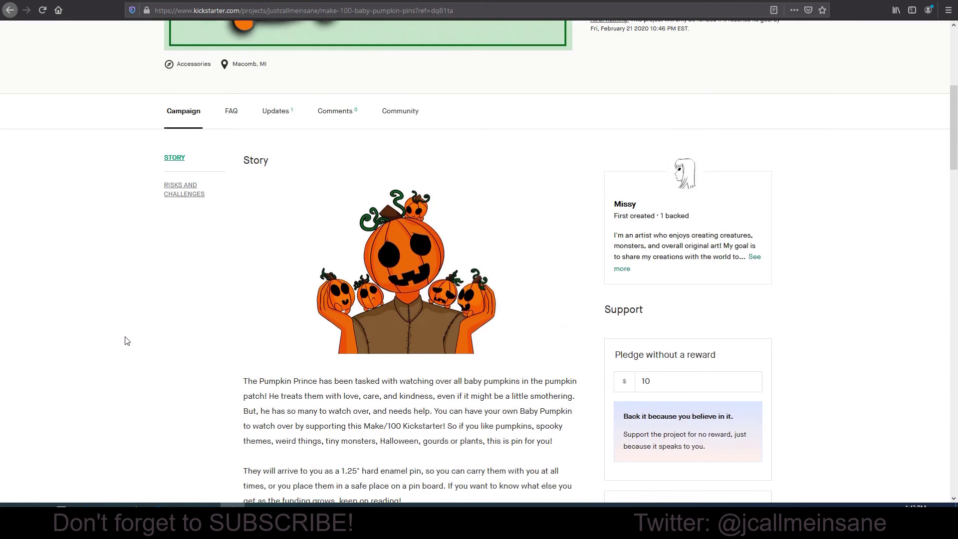
scroll(126, 339, "up", 6)
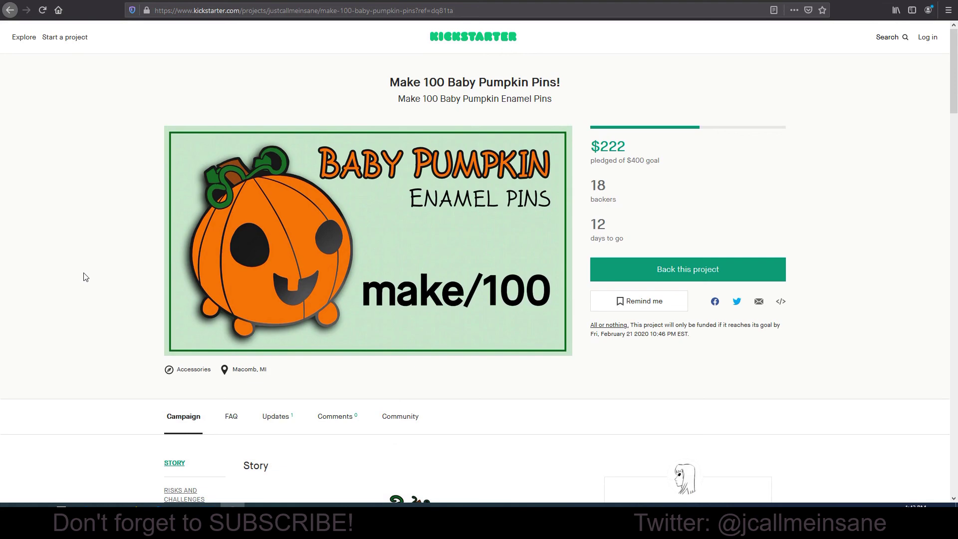